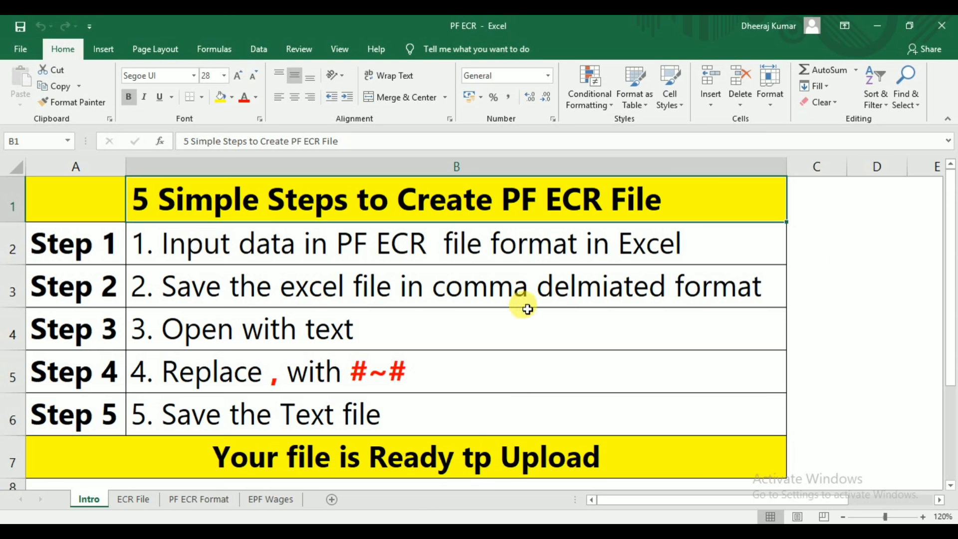
# - Read through the listed steps on the instructions sheet, starting at Step 1
pyautogui.click(315, 257)
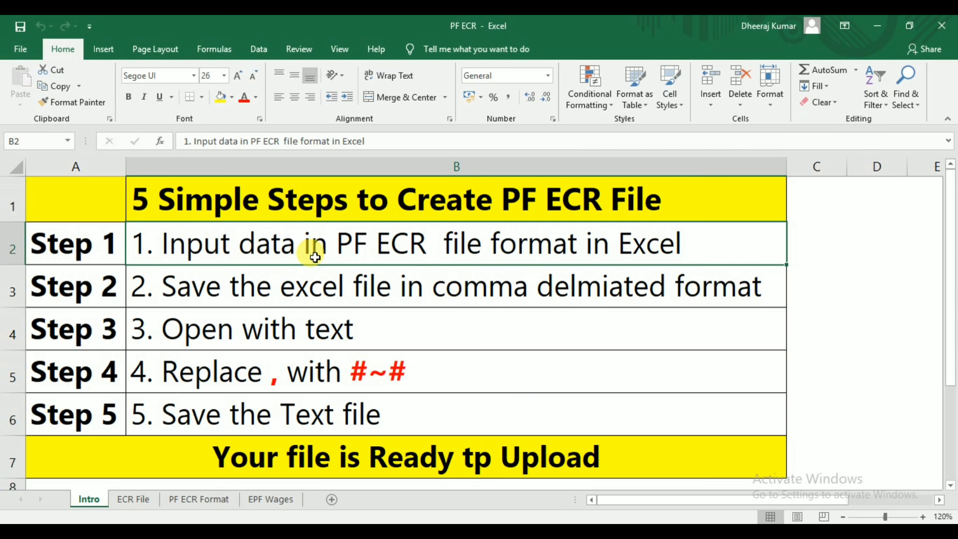
pyautogui.press('Left')
pyautogui.press('Down')
pyautogui.press('Up')
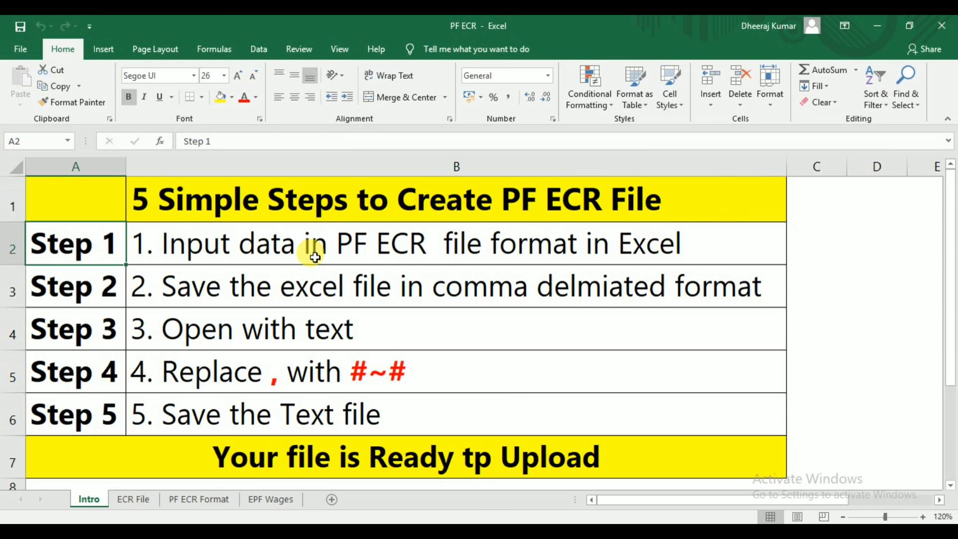
pyautogui.press('Right')
pyautogui.press('Right')
pyautogui.press('Left')
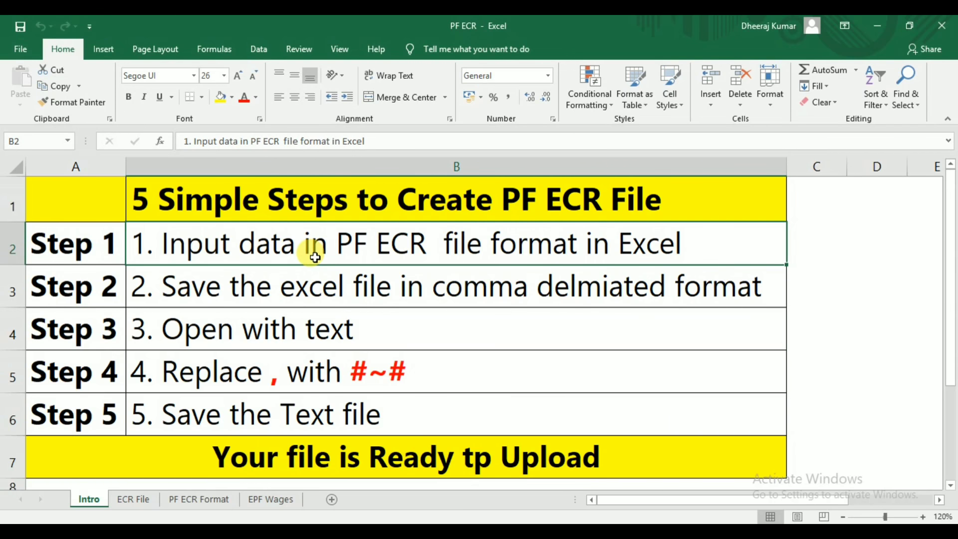
# - Highlight the Step 1 row with its description, then scroll below and back to the steps
pyautogui.hotkey('shift', 'space')
pyautogui.press('Left')
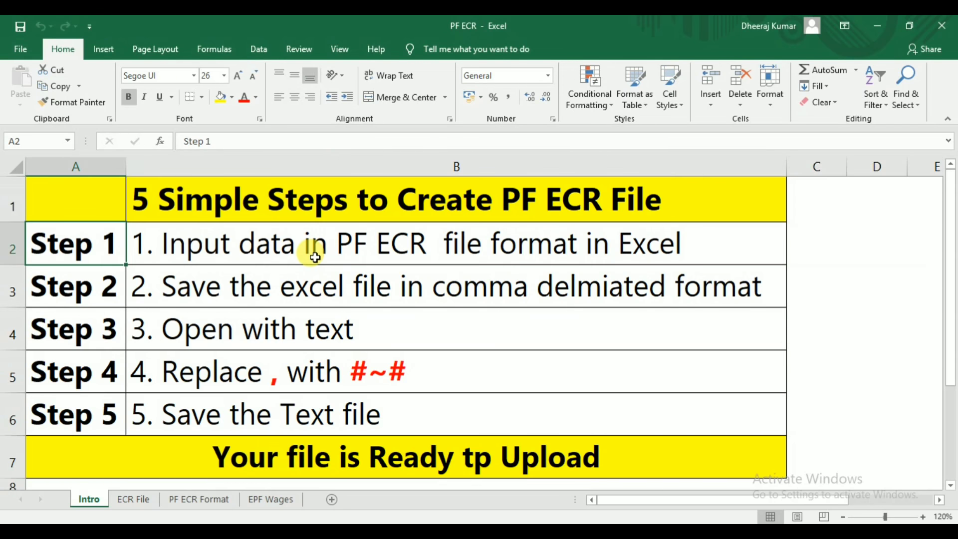
pyautogui.hotkey('shift', 'Right')
pyautogui.press('Left')
pyautogui.hotkey('shift', 'Right')
pyautogui.press('Left')
pyautogui.hotkey('shift', 'space')
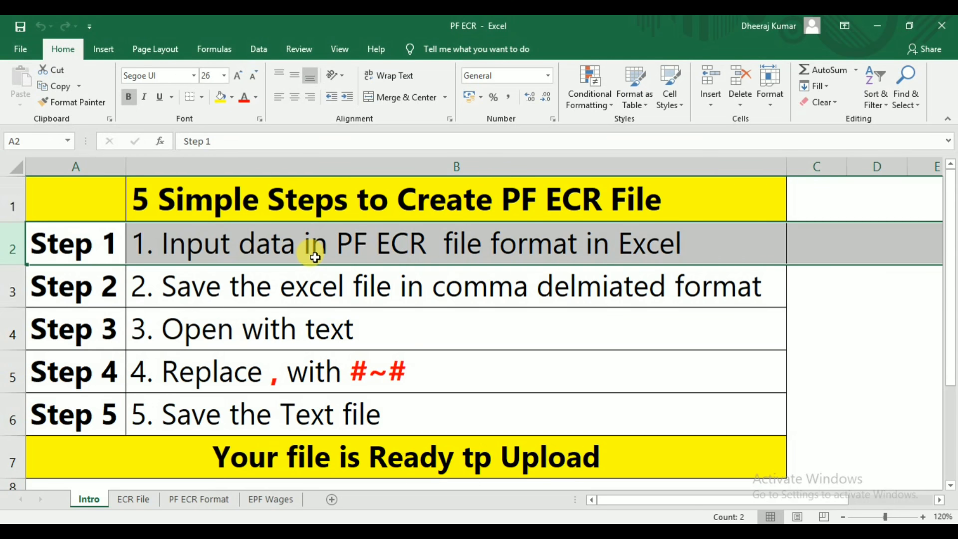
pyautogui.press('Left')
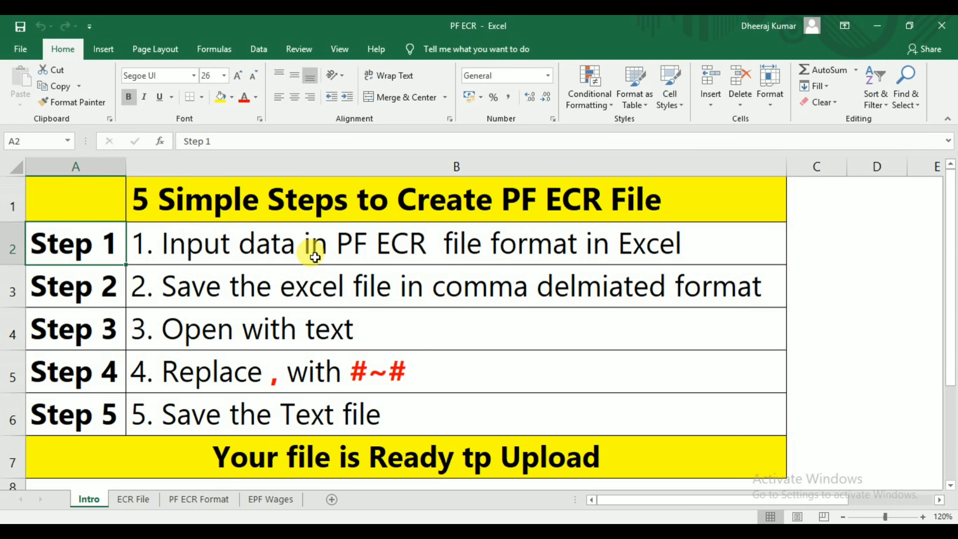
pyautogui.press('pagedown')
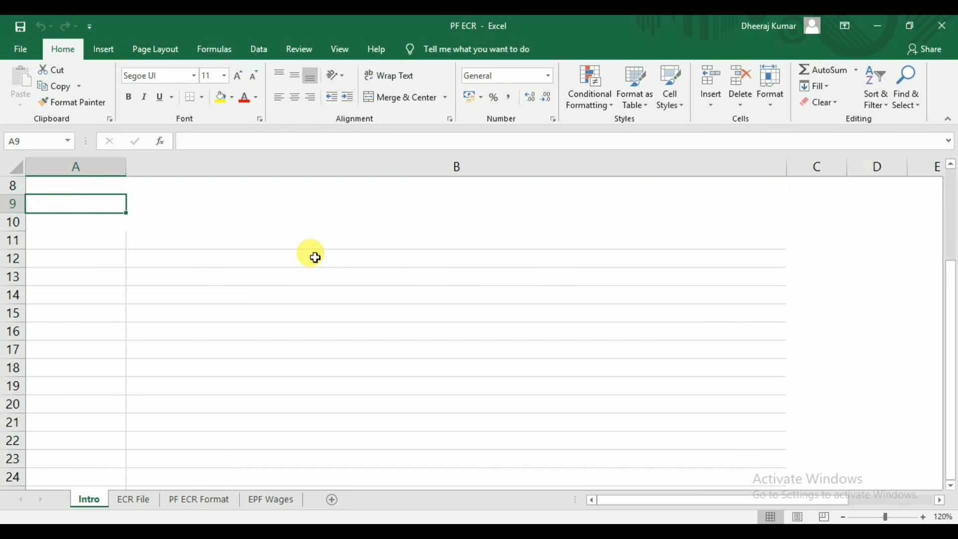
pyautogui.press('pageup')
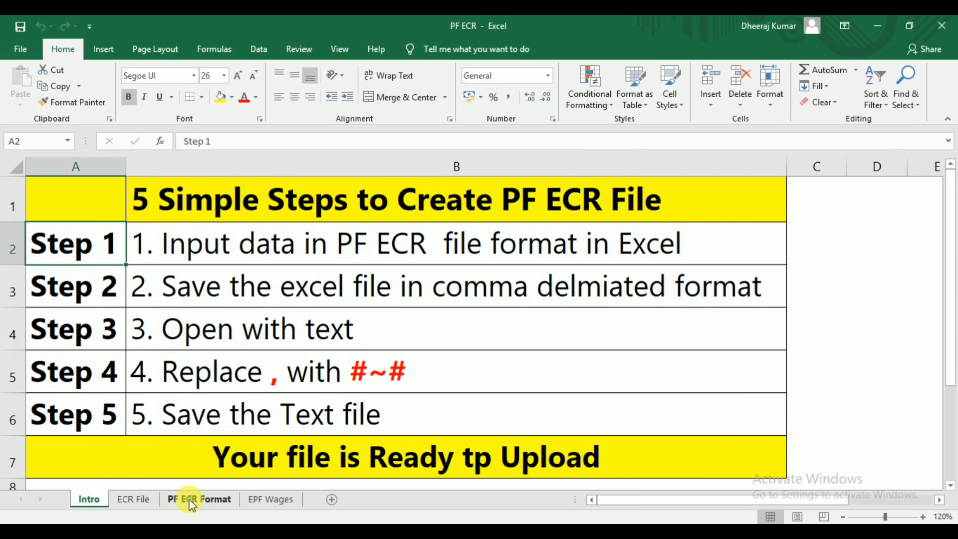
# - On the PF ECR Format sheet, select the UAN column and the whole header table area
pyautogui.click(192, 505)
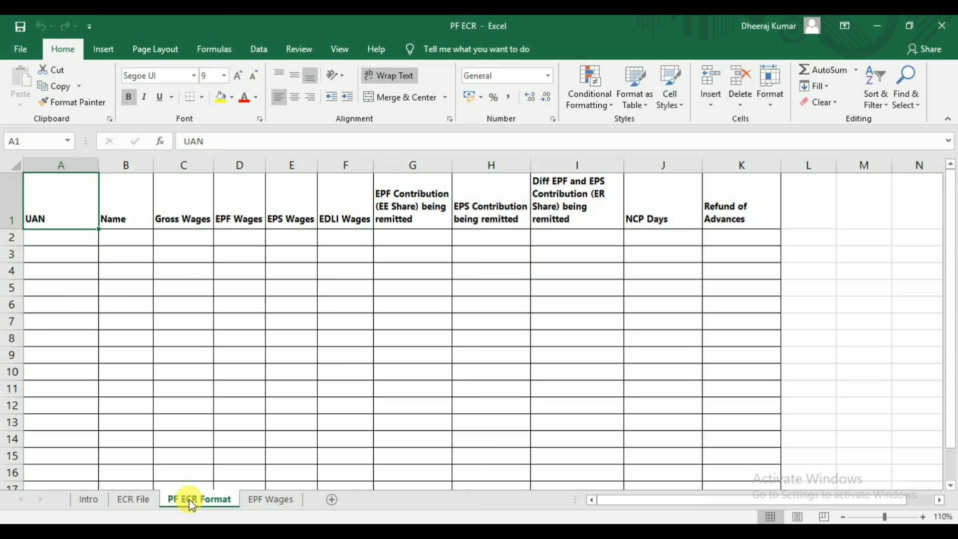
pyautogui.hotkey('ctrl', 'shift', 'Down')
pyautogui.hotkey('ctrl', 'shift', 'Up')
pyautogui.hotkey('ctrl', 'shift', 'Right')
pyautogui.hotkey('ctrl', 'shift', 'Down')
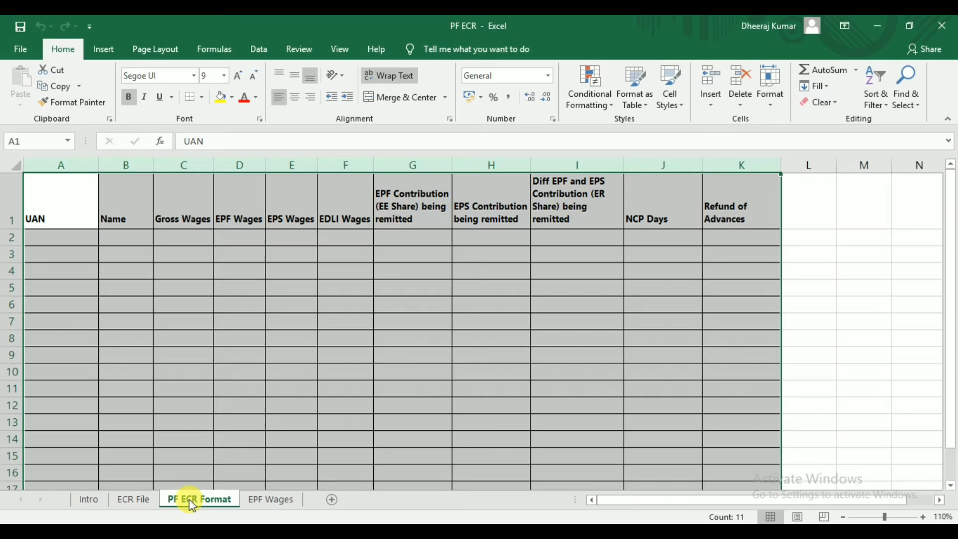
pyautogui.hotkey('ctrl', 'Home')
pyautogui.hotkey('ctrl', 'shift', 'Down')
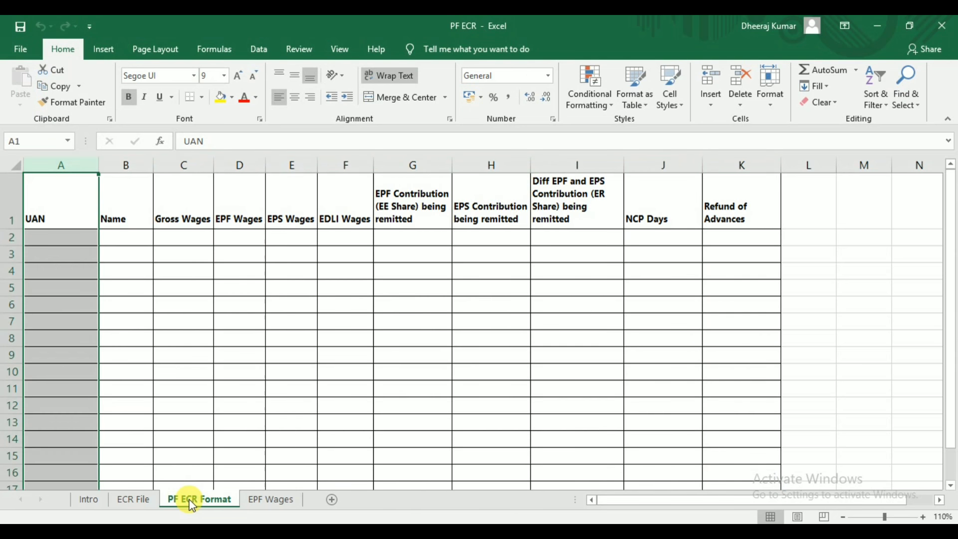
pyautogui.hotkey('ctrl', 'Home')
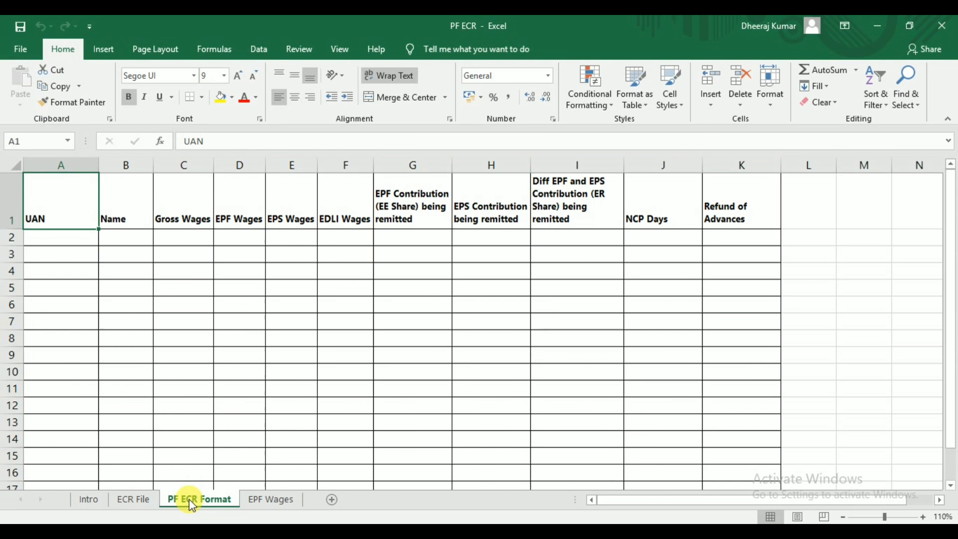
pyautogui.hotkey('ctrl', 'shift', 'Down')
# - Select the empty entry cells under the Name and Gross Wages headings
pyautogui.press('Right')
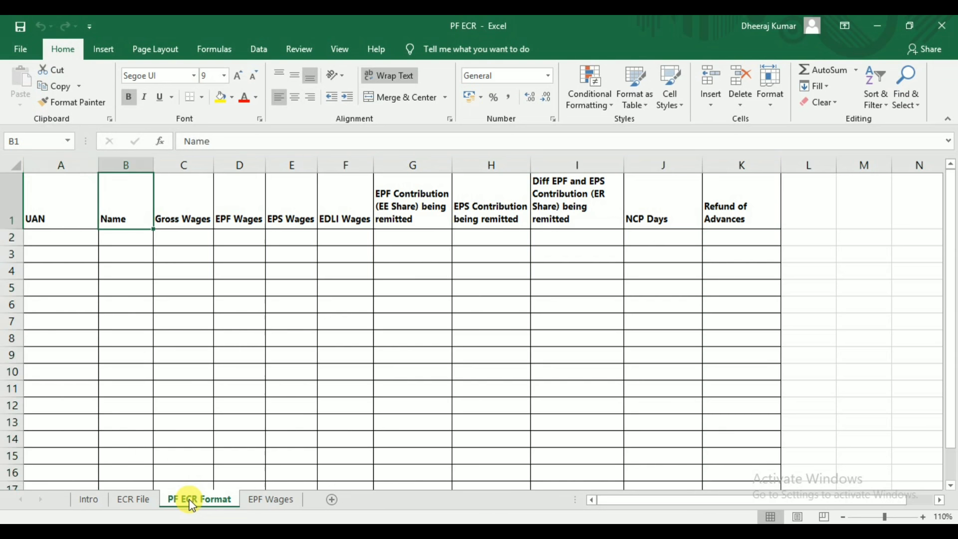
pyautogui.hotkey('ctrl', 'shift', 'Down')
pyautogui.press('Right')
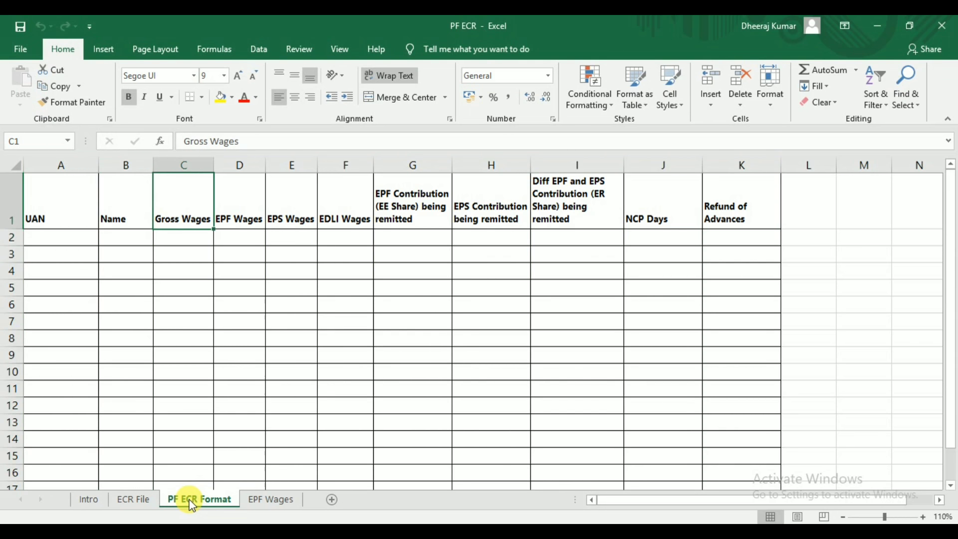
pyautogui.press('Left')
pyautogui.press('Right')
pyautogui.hotkey('ctrl', 'shift', 'Down')
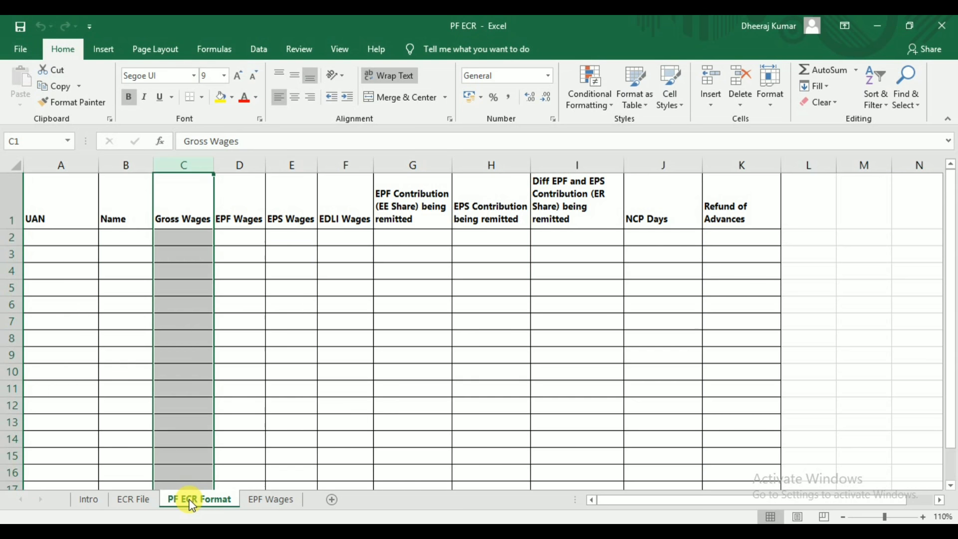
# - Select the entry cells under the EPF Wages, EPS Wages and EDLI Wages headings
pyautogui.press('Right')
pyautogui.hotkey('ctrl', 'shift', 'Down')
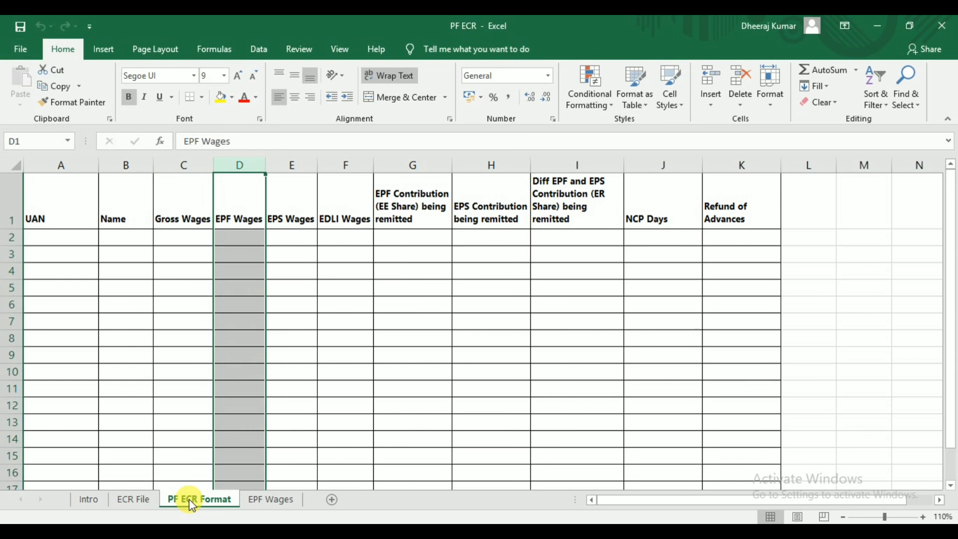
pyautogui.press('Left')
pyautogui.press('Right')
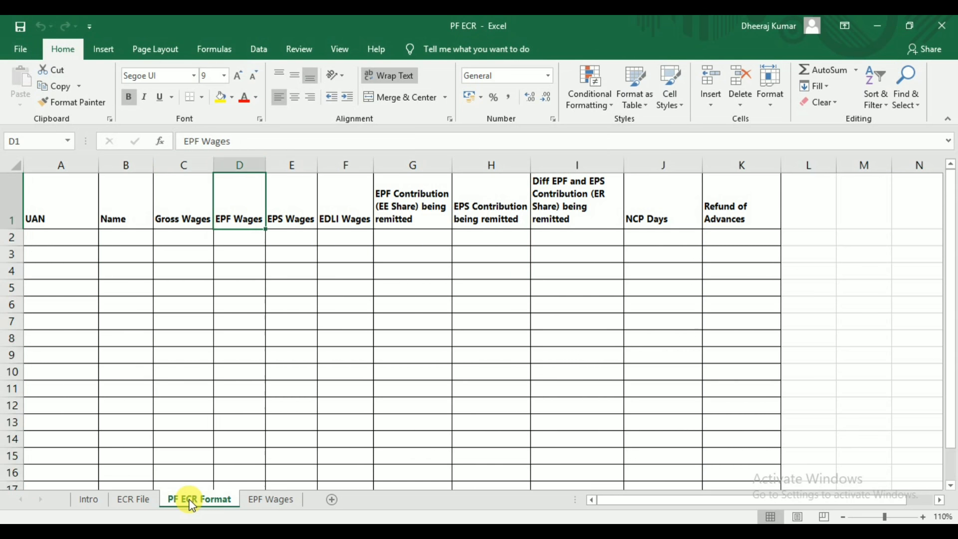
pyautogui.hotkey('ctrl', 'shift', 'Down')
pyautogui.hotkey('ctrl', 'shift', 'Up')
pyautogui.press('Right')
pyautogui.hotkey('ctrl', 'shift', 'Down')
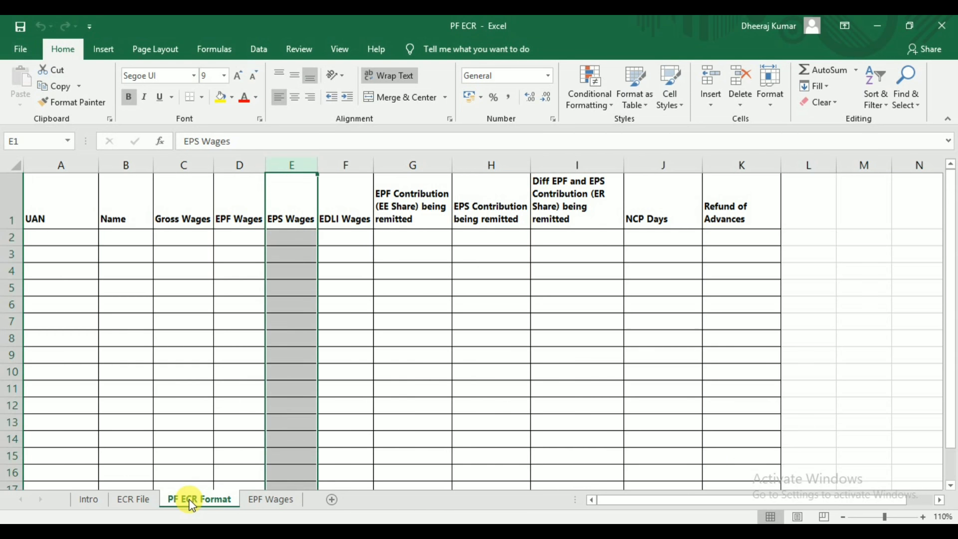
pyautogui.press('Right')
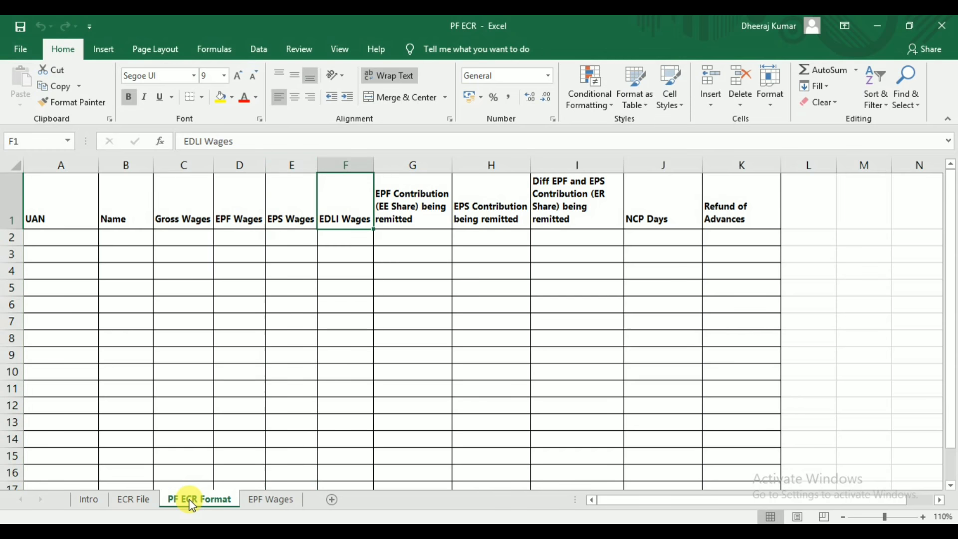
pyautogui.hotkey('ctrl', 'shift', 'Down')
# - Select the entry cells under EPF Contribution (EE Share) and EPS Contribution being remitted
pyautogui.hotkey('ctrl', 'shift', 'Up')
pyautogui.press('Right')
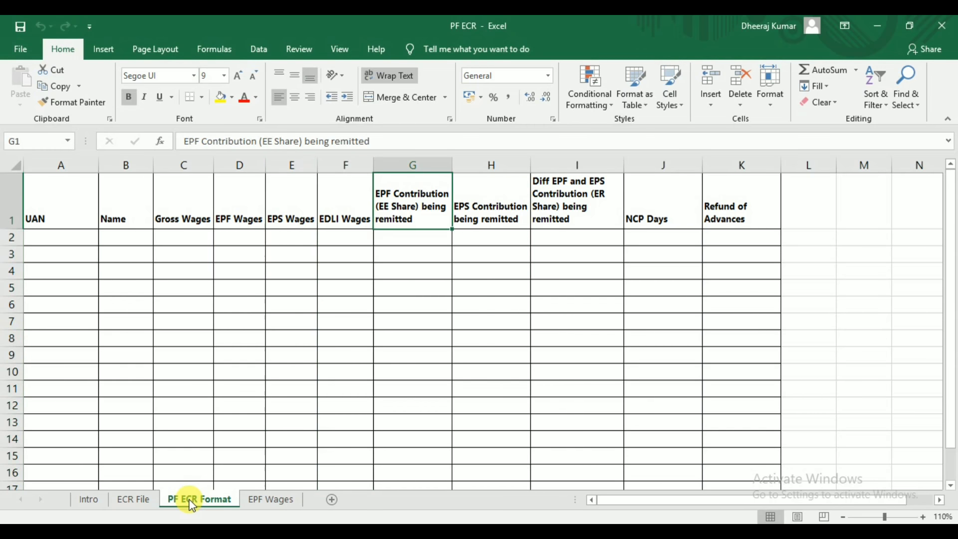
pyautogui.hotkey('ctrl', 'shift', 'Down')
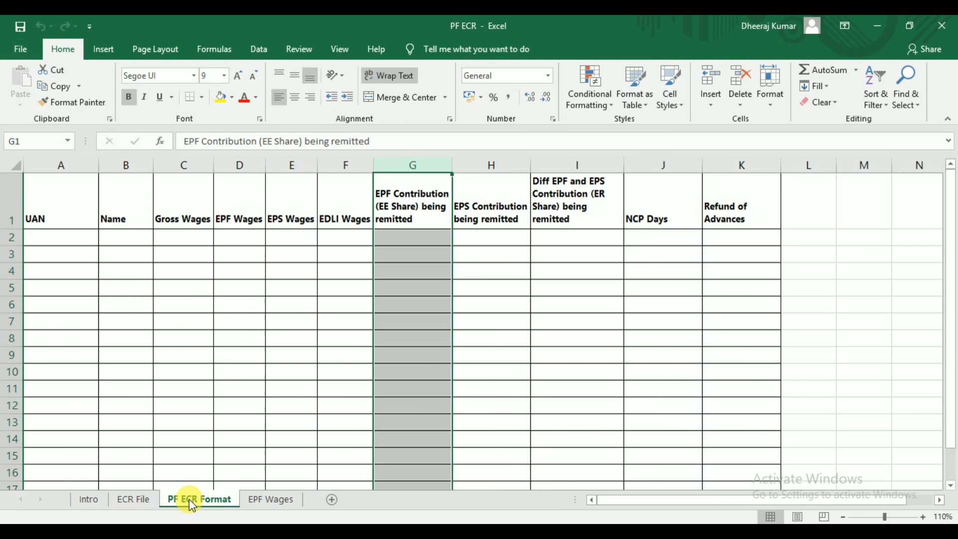
pyautogui.hotkey('ctrl', 'shift', 'Up')
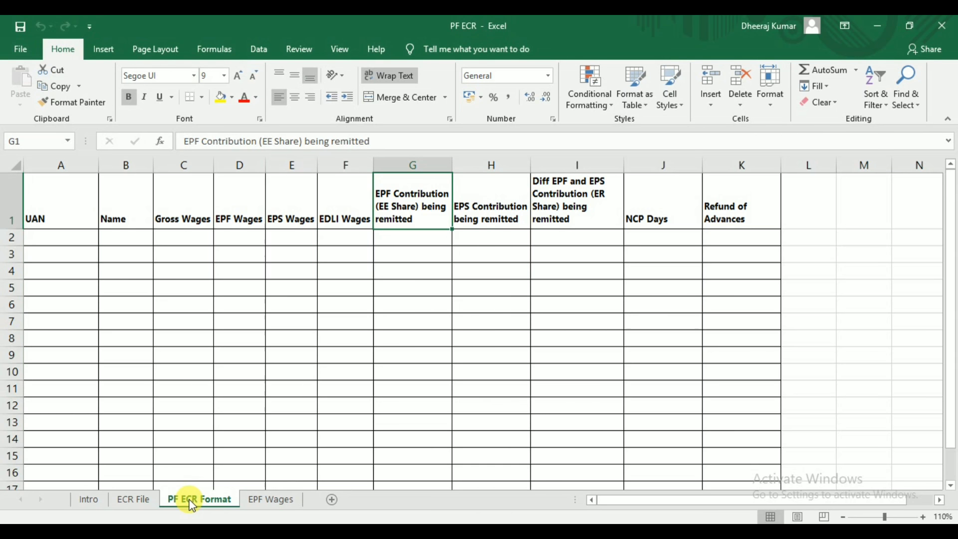
pyautogui.hotkey('ctrl', 'shift', 'Down')
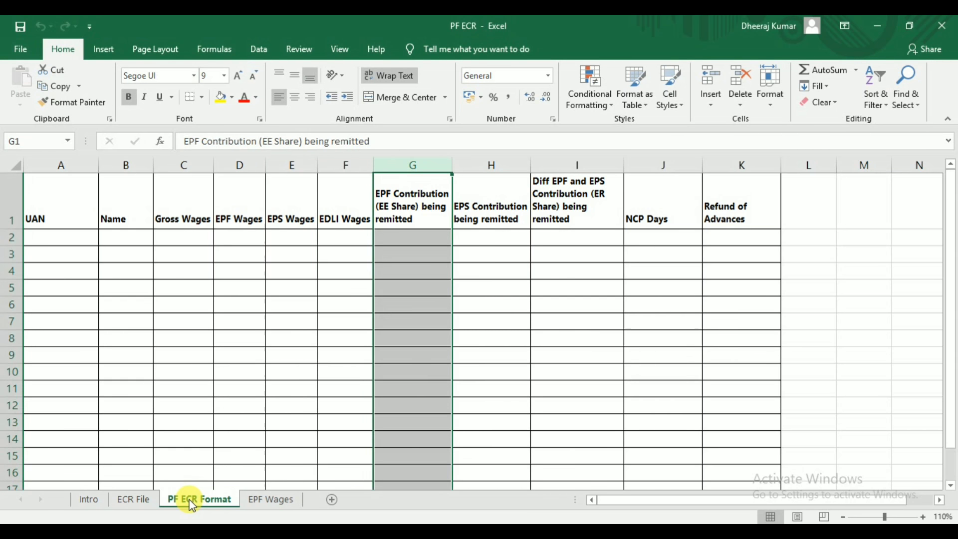
pyautogui.press('Left')
pyautogui.press('Right')
pyautogui.hotkey('ctrl', 'shift', 'Down')
pyautogui.hotkey('ctrl', 'shift', 'Up')
pyautogui.press('Right')
pyautogui.hotkey('ctrl', 'shift', 'Down')
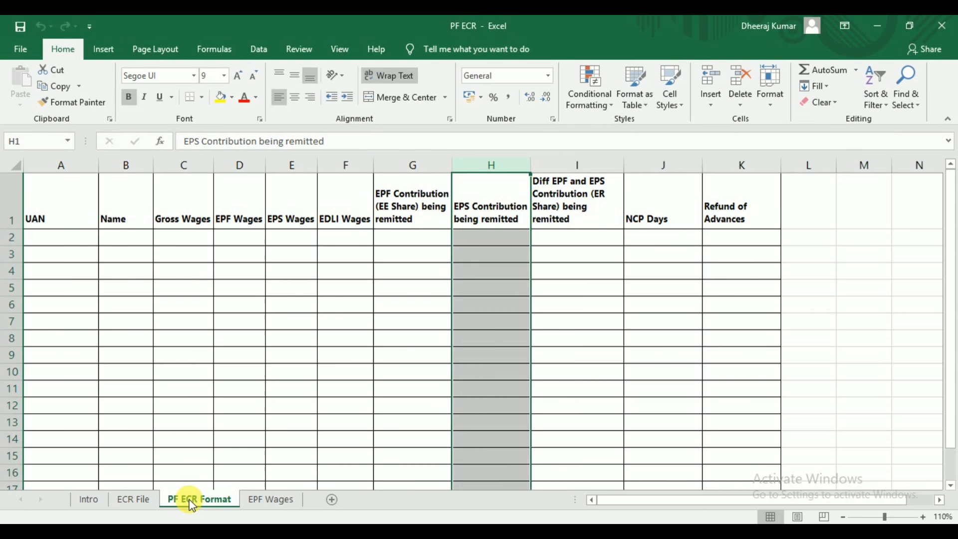
pyautogui.hotkey('ctrl', 'shift', 'Up')
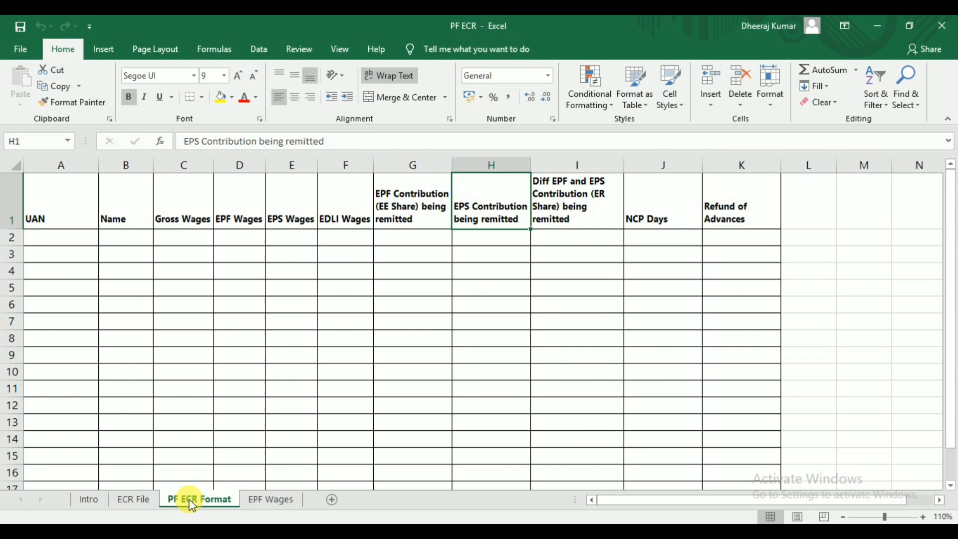
pyautogui.hotkey('ctrl', 'shift', 'Down')
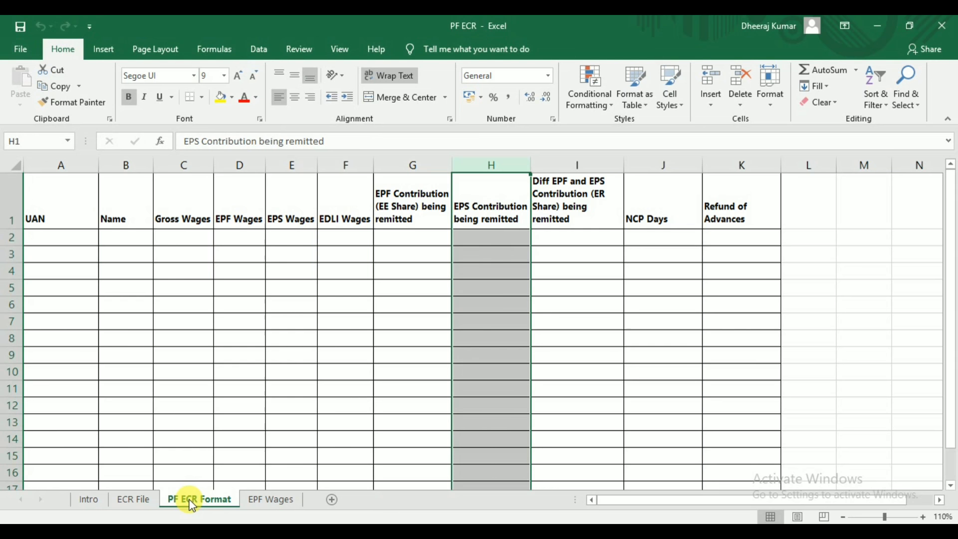
# - Select the cells under Diff EPF and EPS, then return to the EPF Contribution header in G1
pyautogui.press('Right')
pyautogui.hotkey('ctrl', 'shift', 'Down')
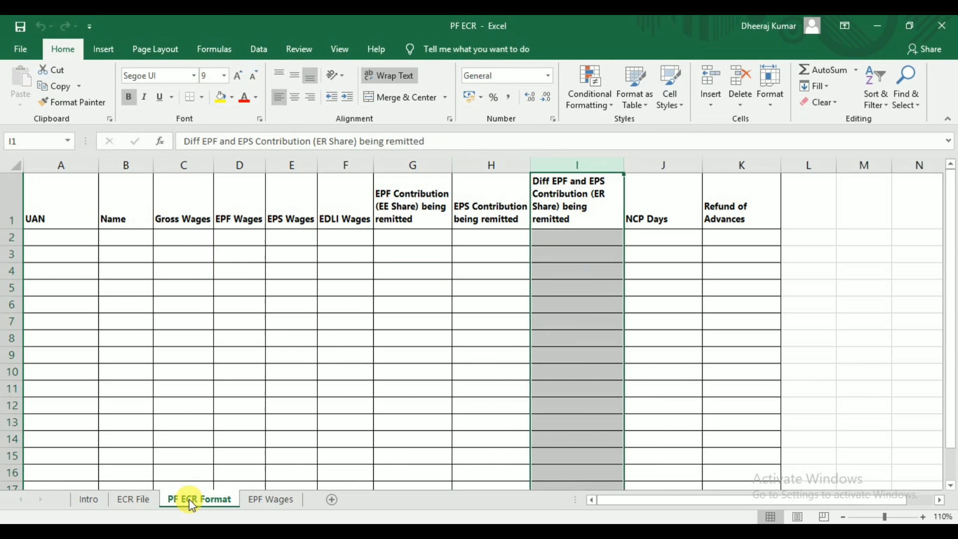
pyautogui.hotkey('ctrl', 'shift', 'Up')
pyautogui.press('Left')
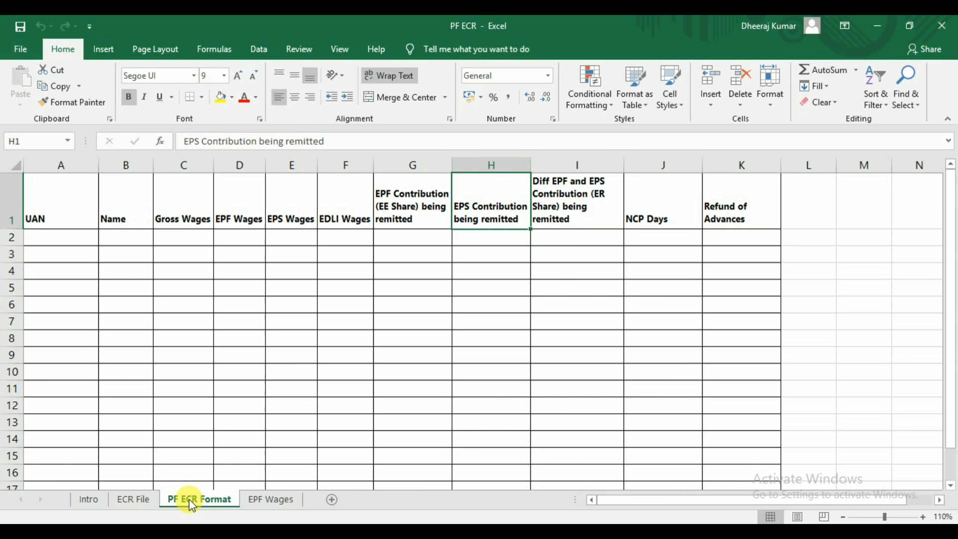
pyautogui.press('Right')
pyautogui.press('Left')
pyautogui.press('Left')
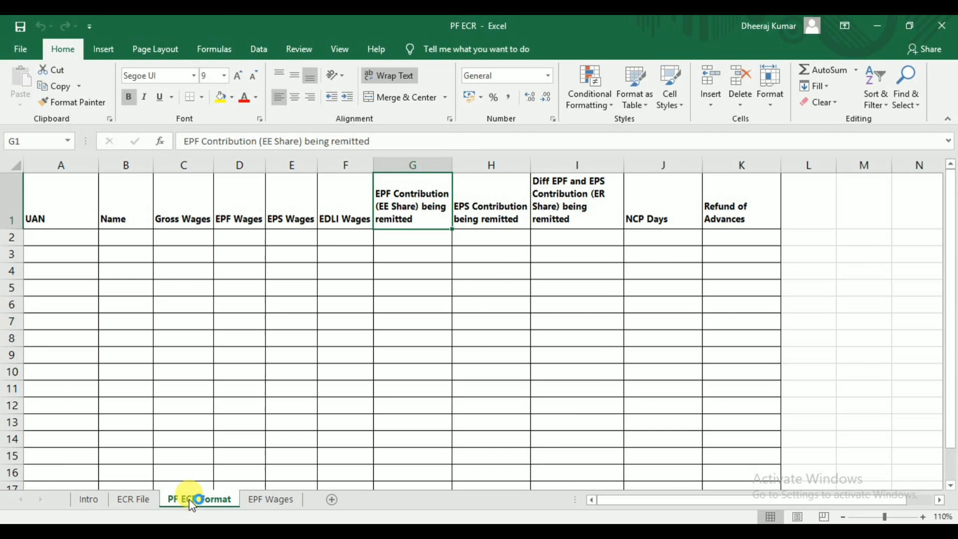
# - Select the entry cells under column I, NCP Days and Refund of Advances
pyautogui.press('Right')
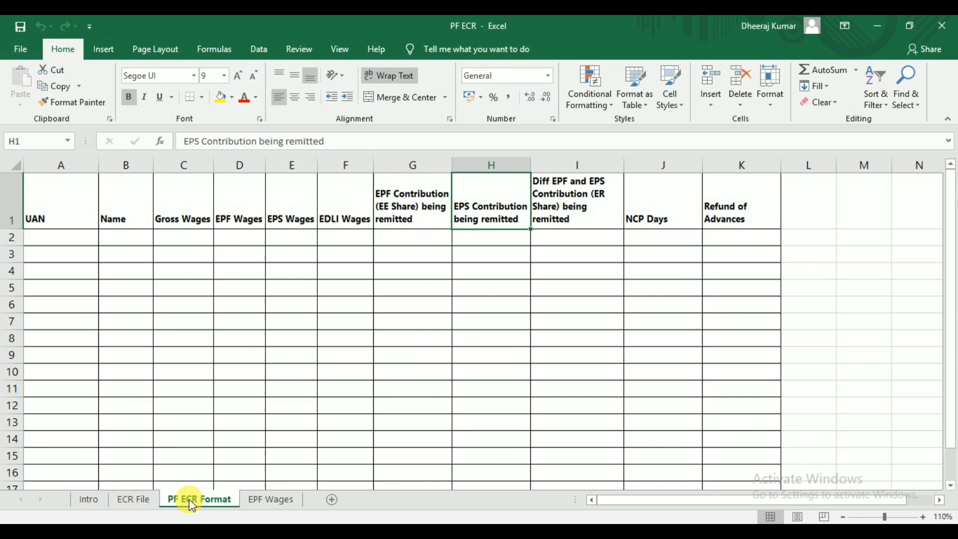
pyautogui.press('Right')
pyautogui.hotkey('ctrl', 'shift', 'Down')
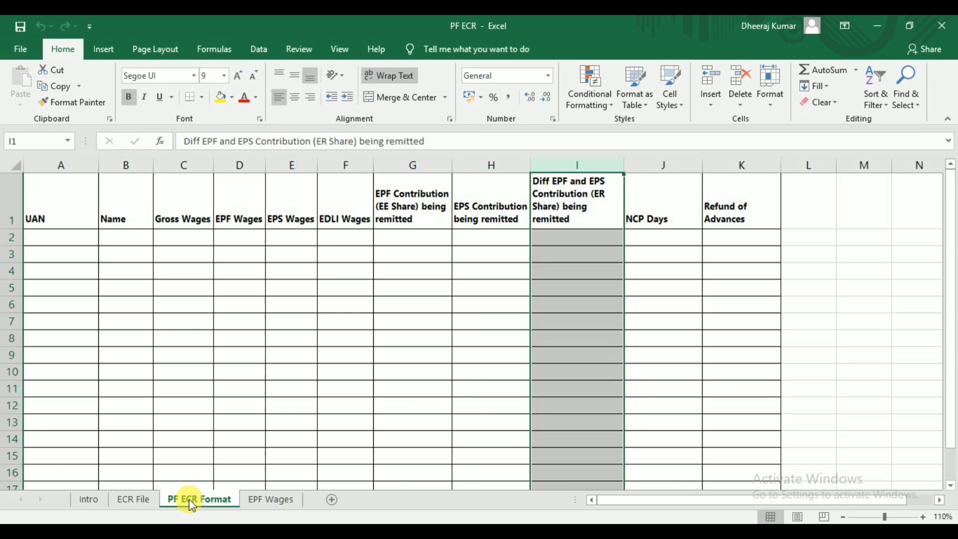
pyautogui.hotkey('ctrl', 'shift', 'Up')
pyautogui.press('Right')
pyautogui.hotkey('ctrl', 'shift', 'Down')
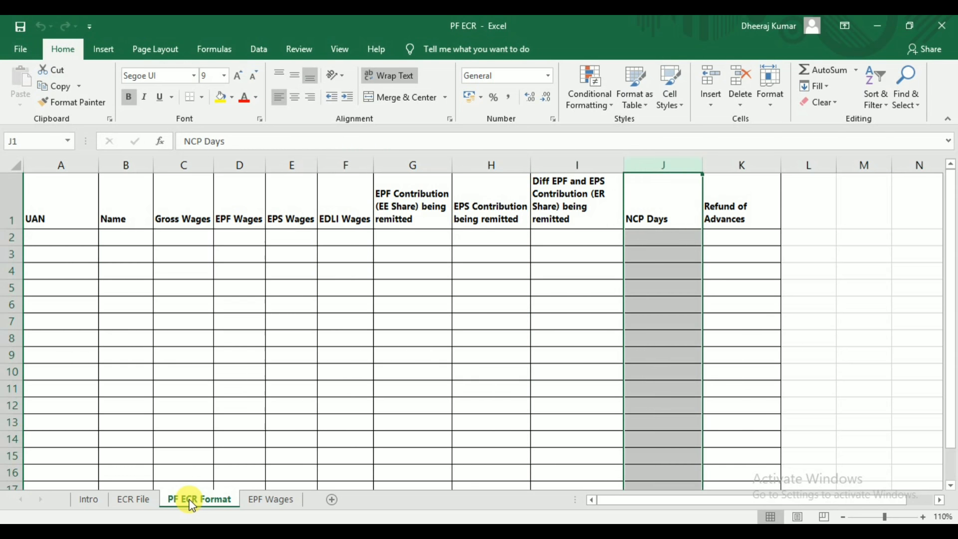
pyautogui.press('Right')
pyautogui.hotkey('ctrl', 'shift', 'Down')
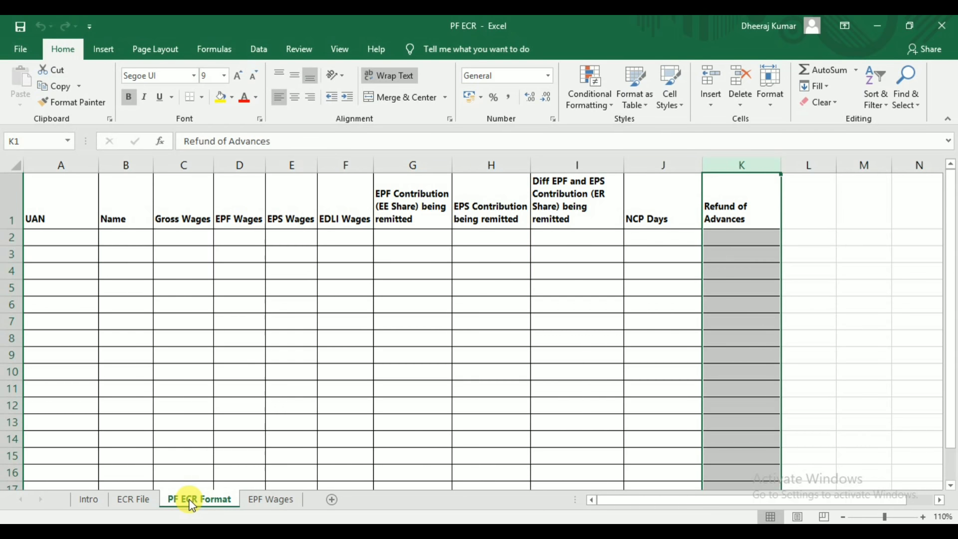
pyautogui.hotkey('ctrl', 'shift', 'Up')
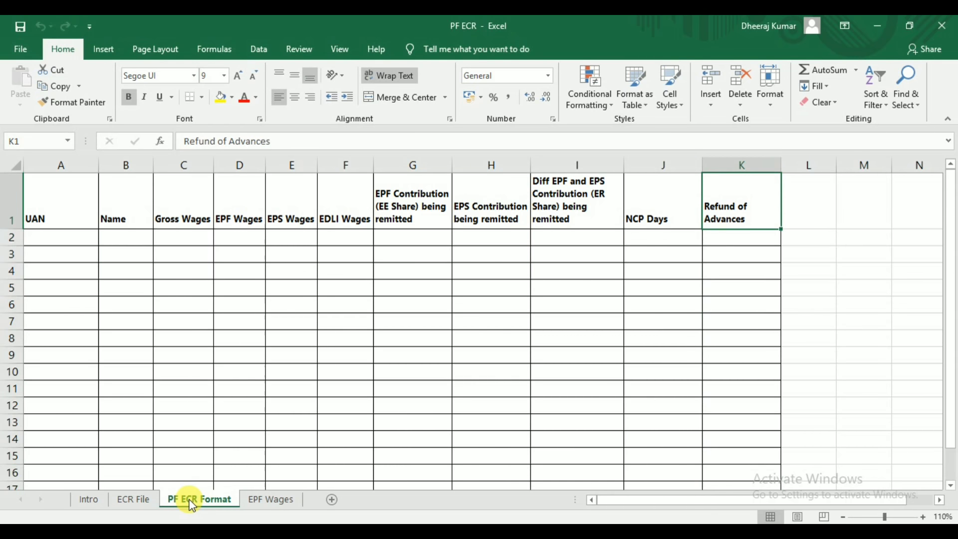
# - Select the header row A1:K1 with its entry rows, then return to the UAN header
pyautogui.hotkey('ctrl', 'Left')
pyautogui.hotkey('ctrl', 'shift', 'Right')
pyautogui.hotkey('ctrl', 'shift', 'Down')
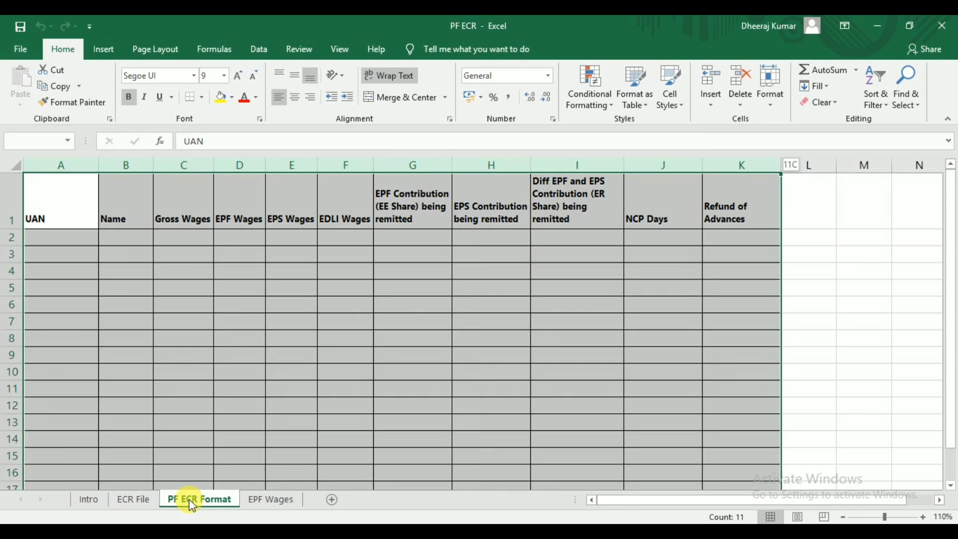
pyautogui.hotkey('ctrl', 'shift', 'Up')
pyautogui.hotkey('ctrl', 'shift', 'Left')
pyautogui.hotkey('ctrl', 'shift', 'Down')
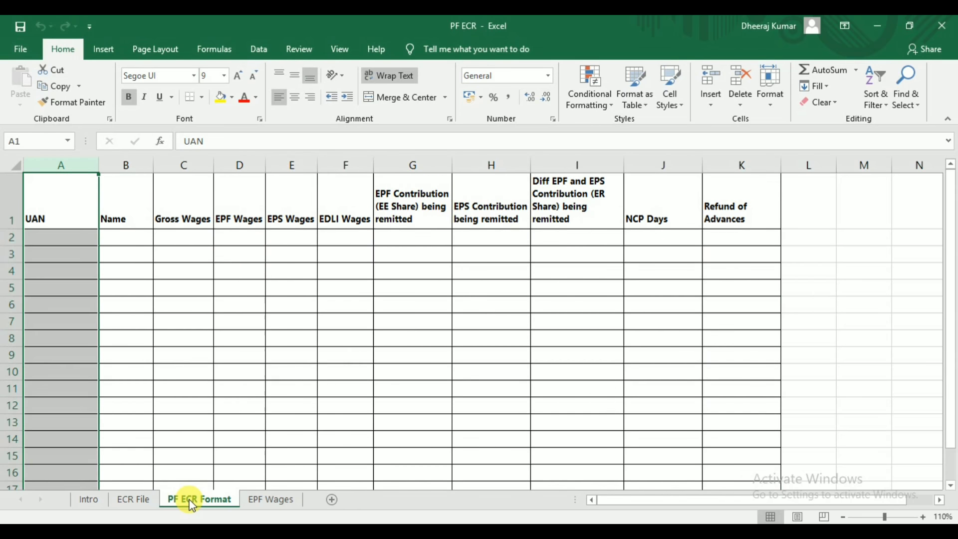
pyautogui.hotkey('ctrl', 'shift', 'Up')
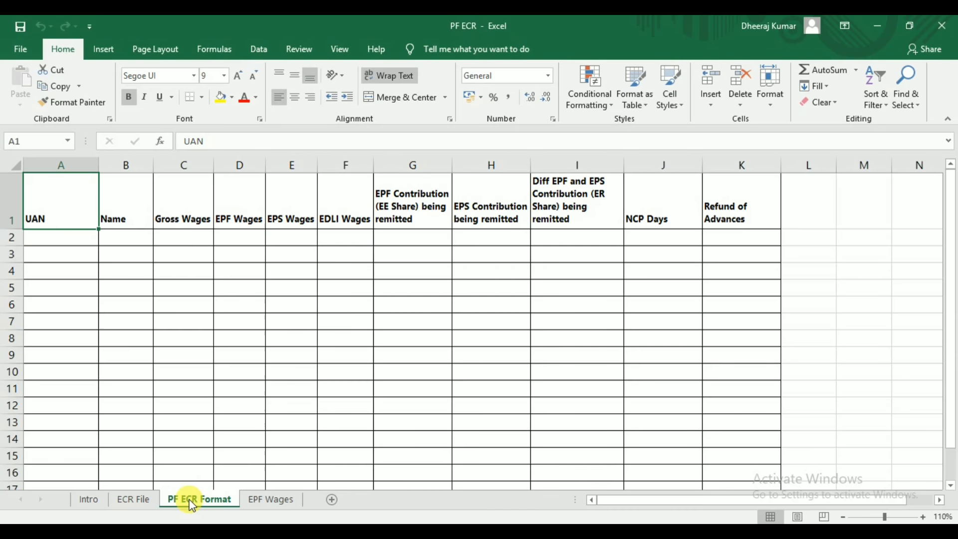
# - Switch through the sheets to the ECR File sheet with the employee data
pyautogui.hotkey('ctrl', 'pageup')
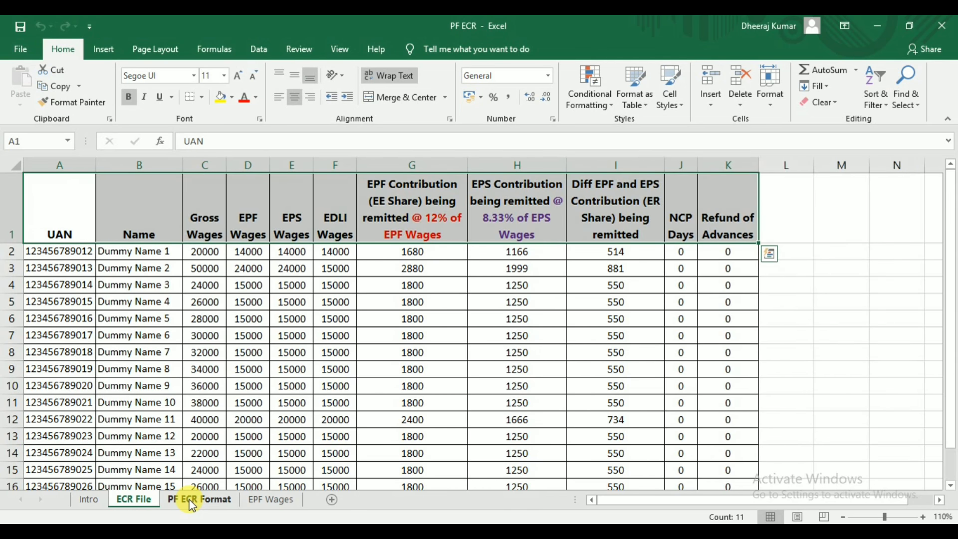
pyautogui.hotkey('ctrl', 'pageup')
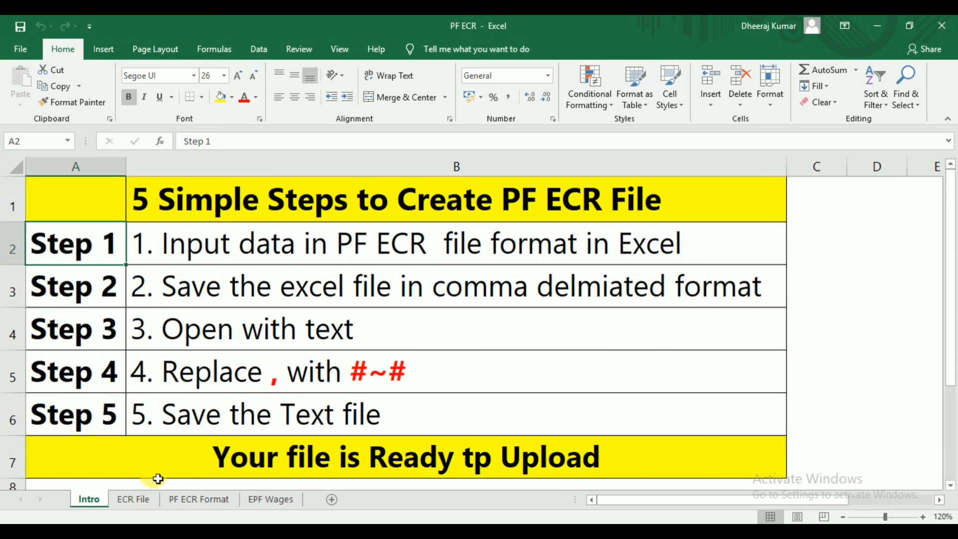
pyautogui.click(132, 499)
# - Select the table's header row and data rows, then review the UAN values in column A
pyautogui.hotkey('ctrl', 'Home')
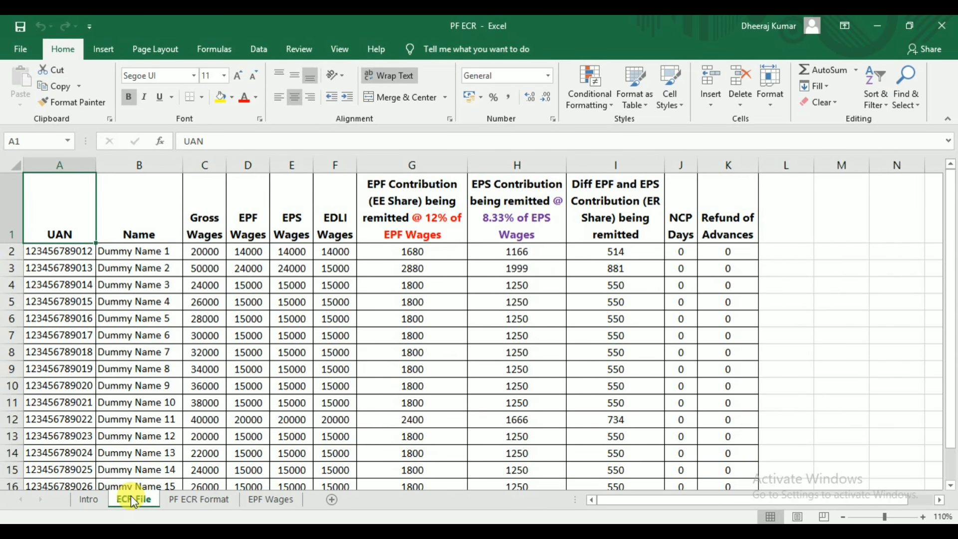
pyautogui.hotkey('ctrl', 'shift', 'Right')
pyautogui.hotkey('ctrl', 'shift', 'Down')
pyautogui.hotkey('ctrl', 'Home')
pyautogui.press('Down')
pyautogui.press('Up')
pyautogui.press('Down')
pyautogui.hotkey('shift', 'Up')
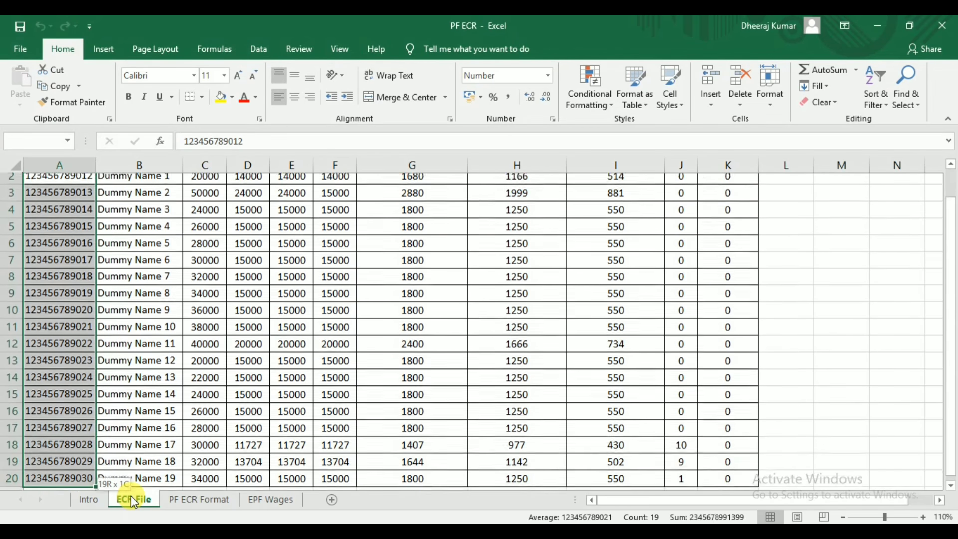
pyautogui.press('Up')
pyautogui.press('Down')
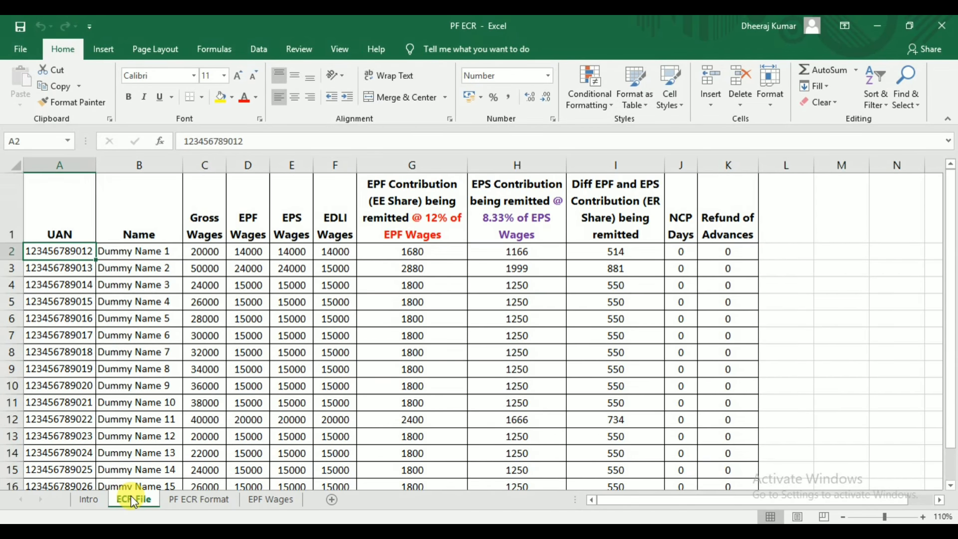
pyautogui.hotkey('ctrl', 'shift', 'Down')
pyautogui.hotkey('ctrl', 'Home')
# - Review the Name, Gross Wages, EPF Wages, EPS Wages and EDLI Wages column values
pyautogui.press('Right')
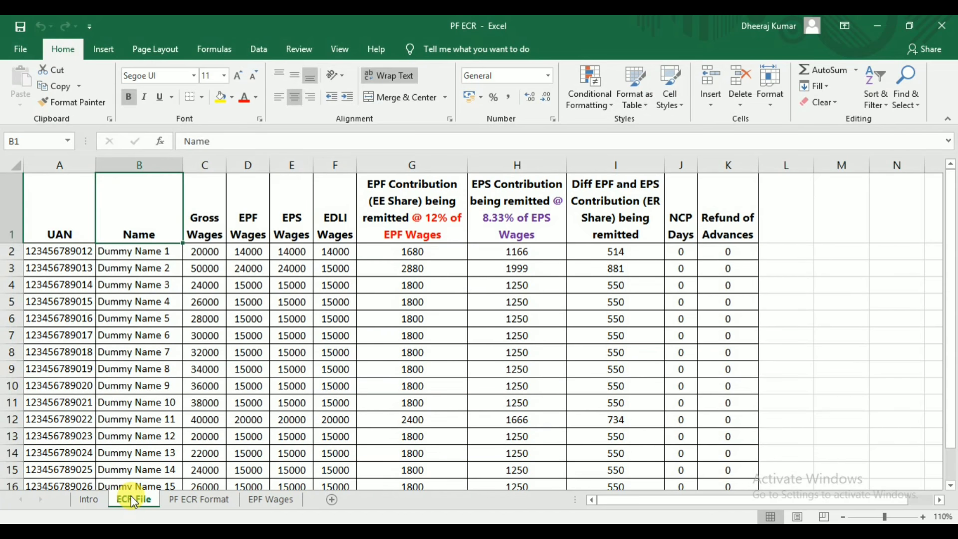
pyautogui.press('Down')
pyautogui.hotkey('ctrl', 'shift', 'Down')
pyautogui.hotkey('ctrl', 'Up')
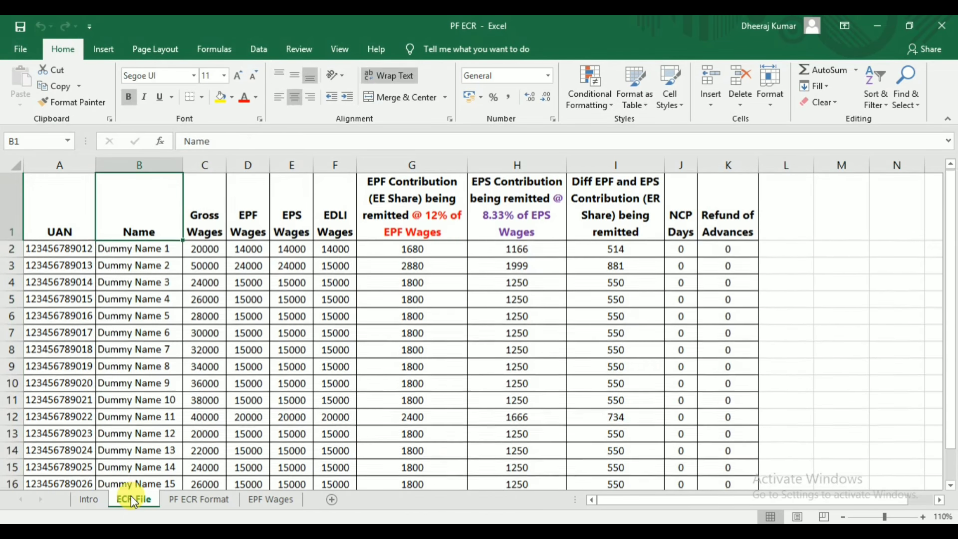
pyautogui.press('Right')
pyautogui.hotkey('ctrl', 'shift', 'Down')
pyautogui.hotkey('ctrl', 'Up')
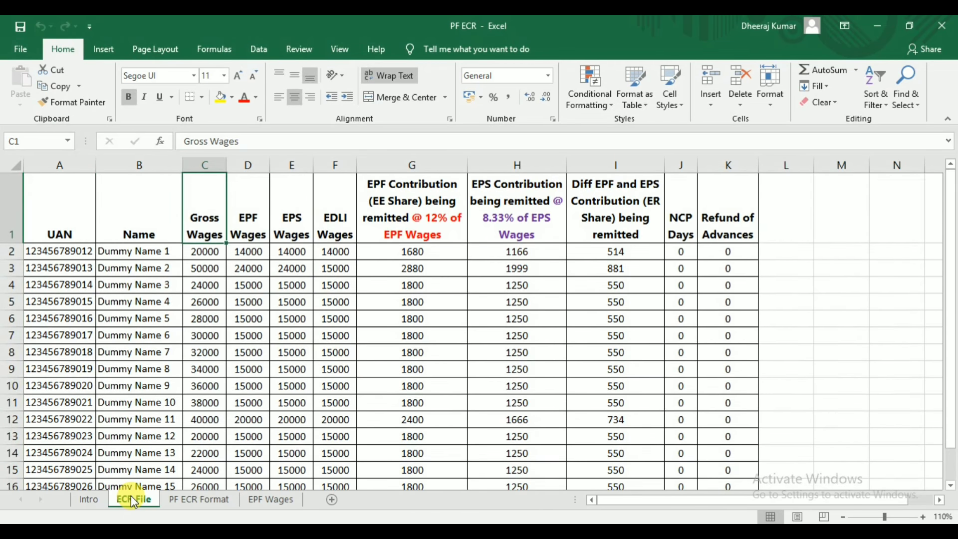
pyautogui.press('Right')
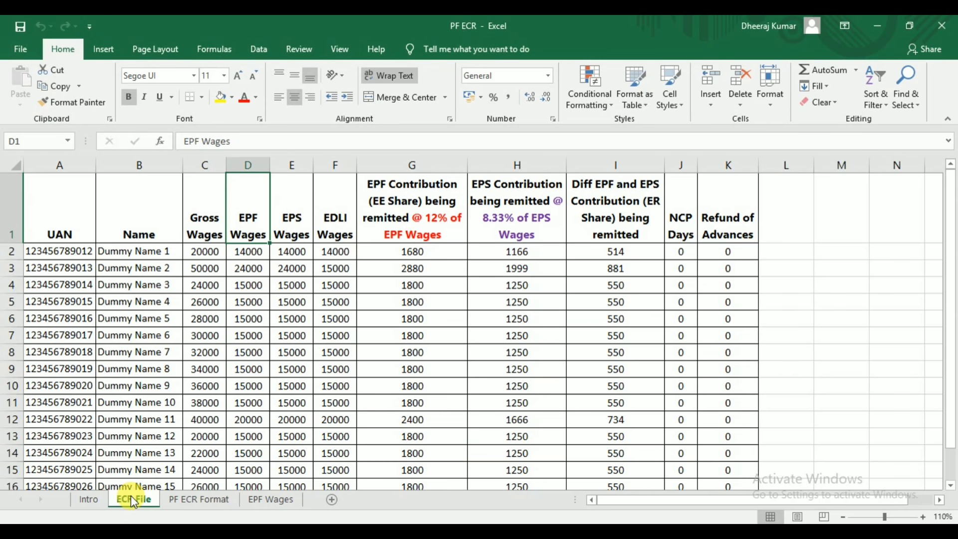
pyautogui.hotkey('ctrl', 'shift', 'Down')
pyautogui.hotkey('ctrl', 'Up')
pyautogui.press('Right')
pyautogui.hotkey('ctrl', 'shift', 'Down')
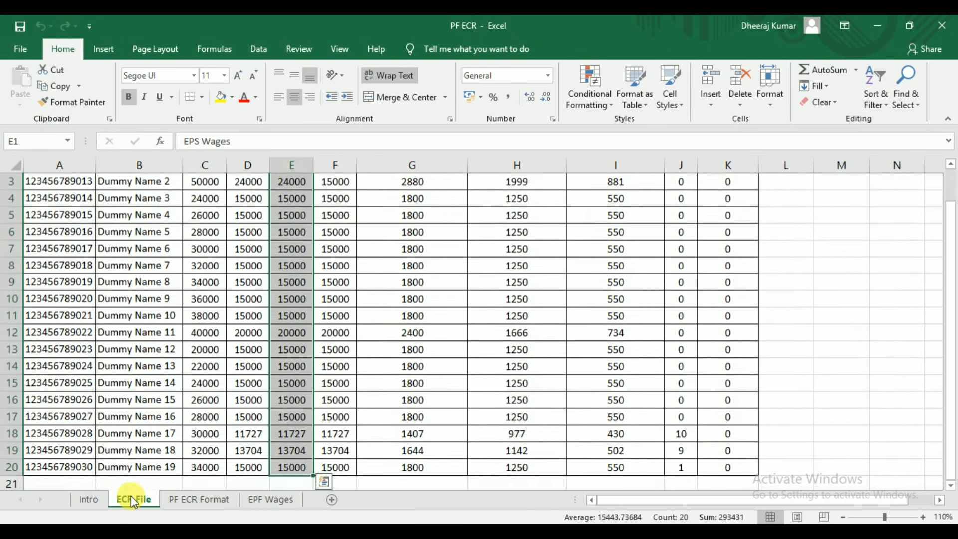
pyautogui.hotkey('ctrl', 'Up')
pyautogui.press('Right')
pyautogui.hotkey('ctrl', 'shift', 'Down')
pyautogui.hotkey('ctrl', 'Up')
# - Inspect the 12% EPF, 8.33% EPS and EPF–EPS difference contribution columns and formulas
pyautogui.press('Right')
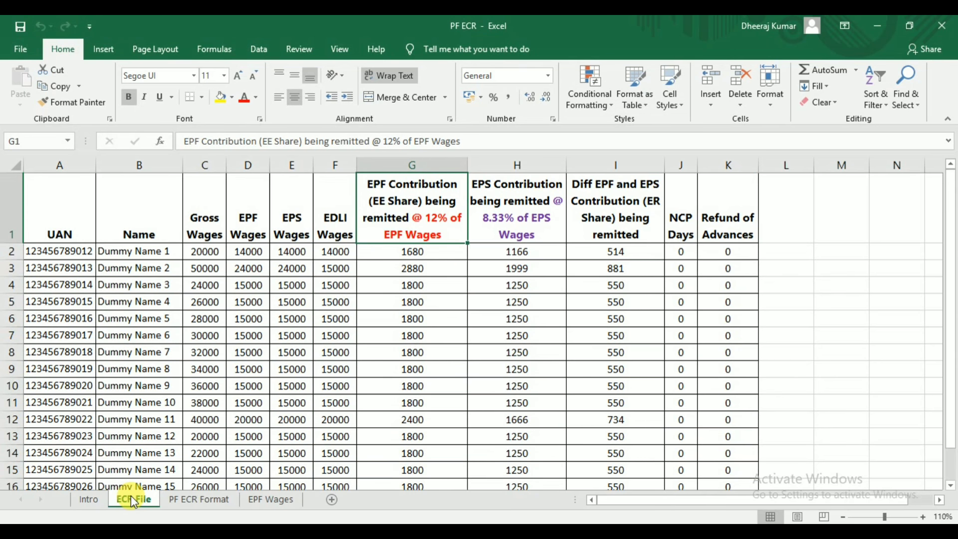
pyautogui.press('Down')
pyautogui.press('Up')
pyautogui.hotkey('ctrl', 'shift', 'Down')
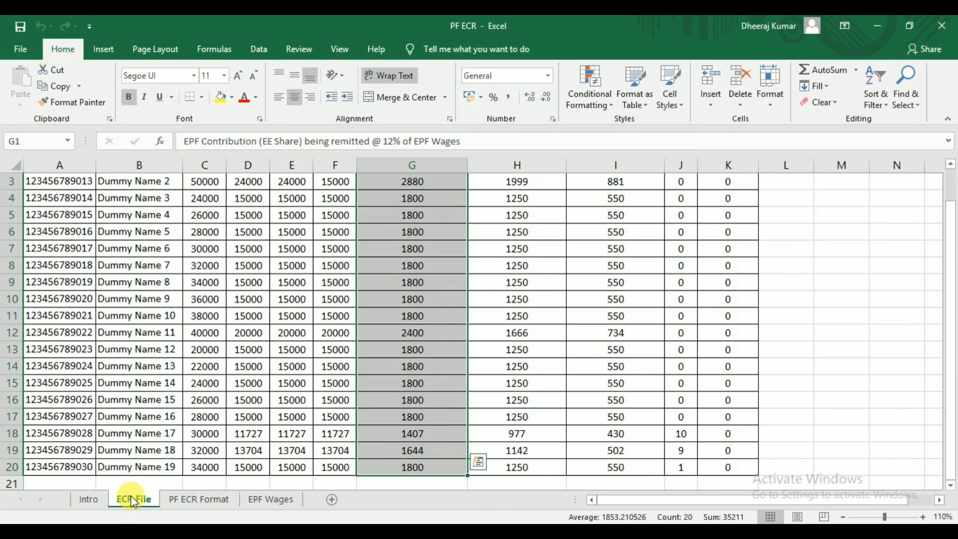
pyautogui.hotkey('ctrl', 'shift', 'Up')
pyautogui.press('Right')
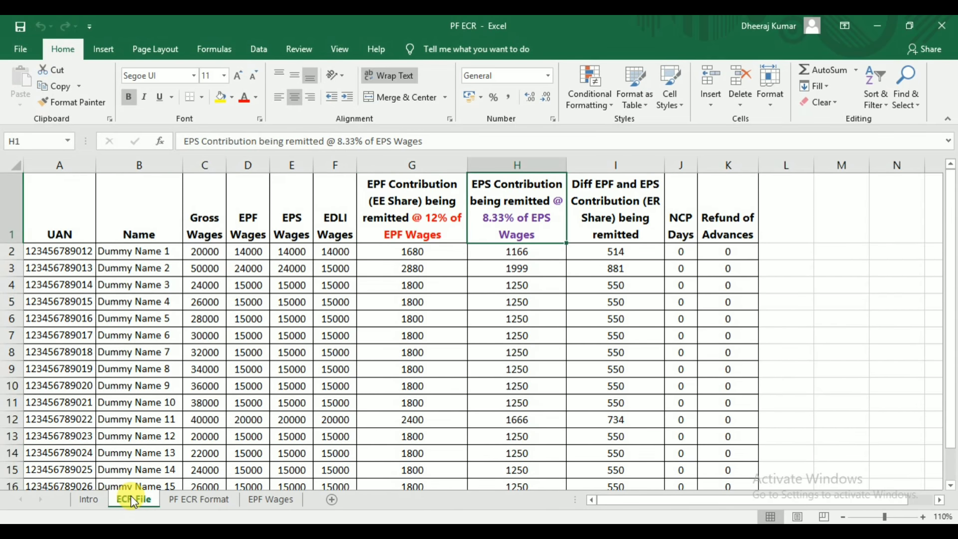
pyautogui.press('Left')
pyautogui.press('Right')
pyautogui.hotkey('ctrl', 'shift', 'Down')
pyautogui.hotkey('ctrl', 'shift', 'Up')
pyautogui.press('Down')
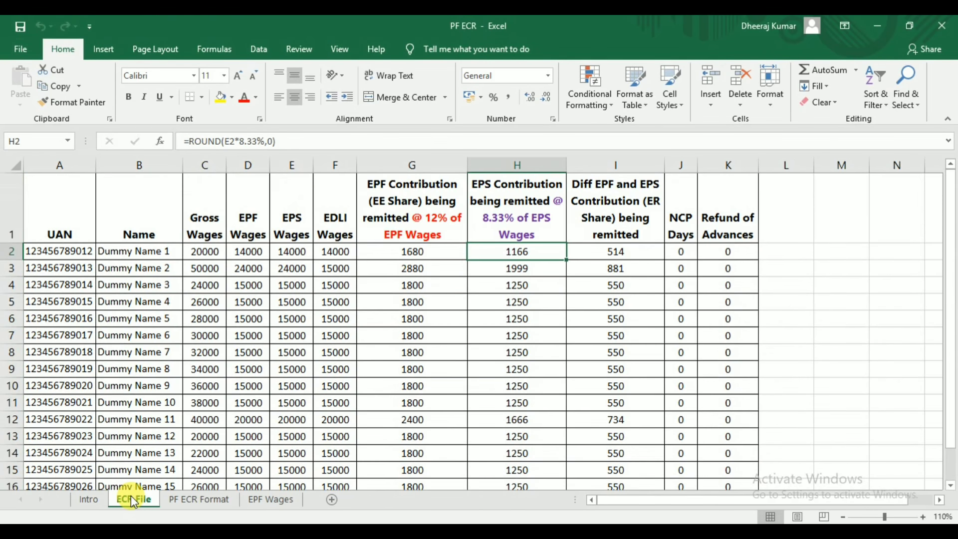
pyautogui.press('Up')
pyautogui.press('Right')
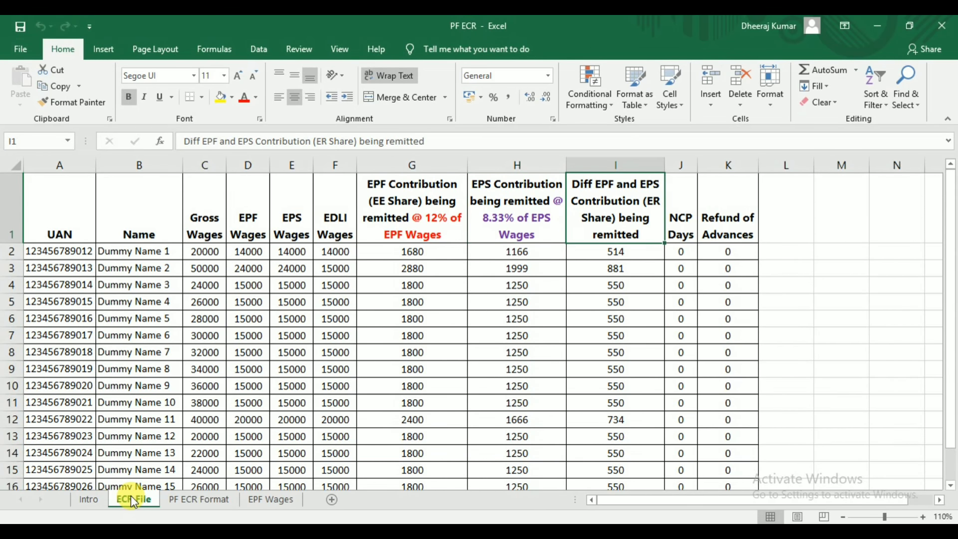
pyautogui.hotkey('ctrl', 'shift', 'Down')
pyautogui.hotkey('ctrl', 'shift', 'Up')
pyautogui.press('Down')
# - Review the NCP Days entries and the Refund of Advances column
pyautogui.press('Right')
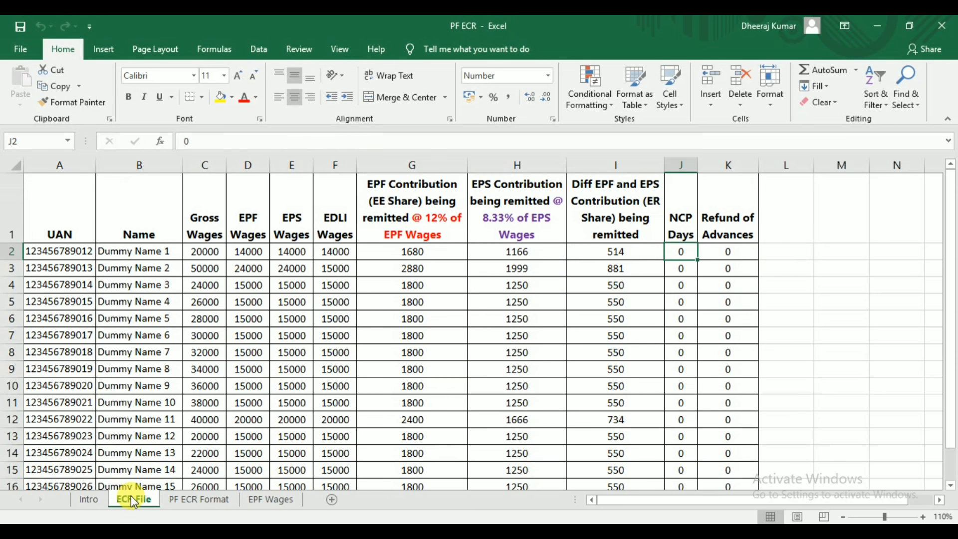
pyautogui.press('Up')
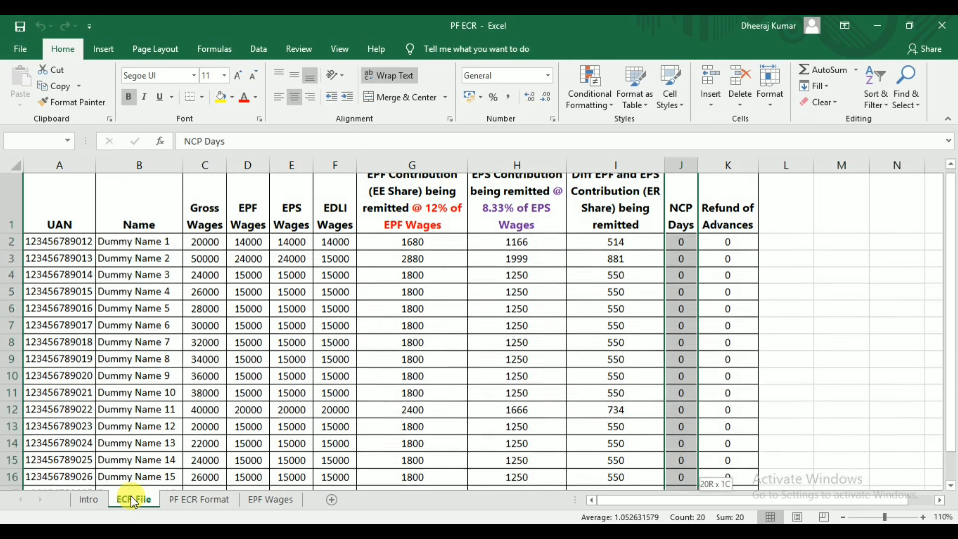
pyautogui.hotkey('ctrl', 'Down')
pyautogui.press('Up')
pyautogui.press('Up')
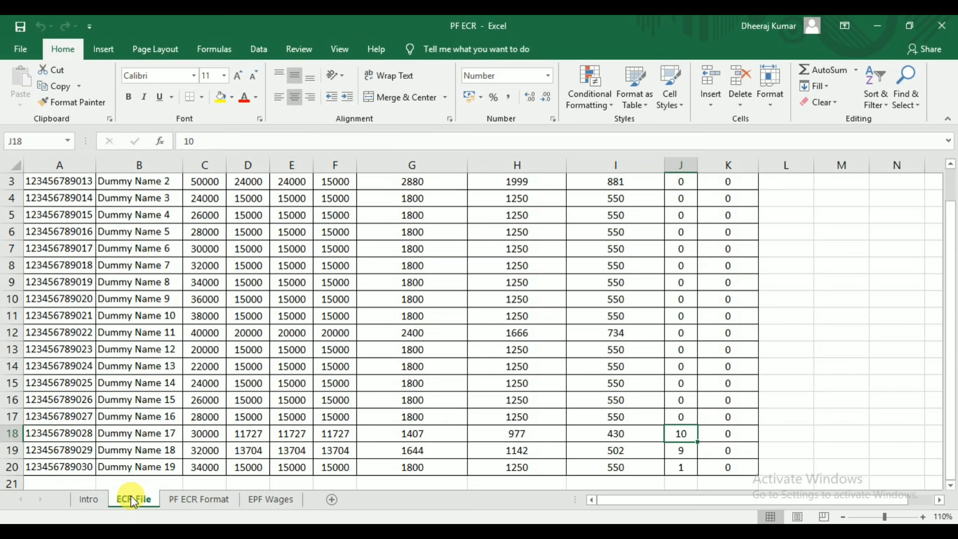
pyautogui.hotkey('shift', 'Down')
pyautogui.hotkey('shift', 'Down')
pyautogui.hotkey('ctrl', 'Up')
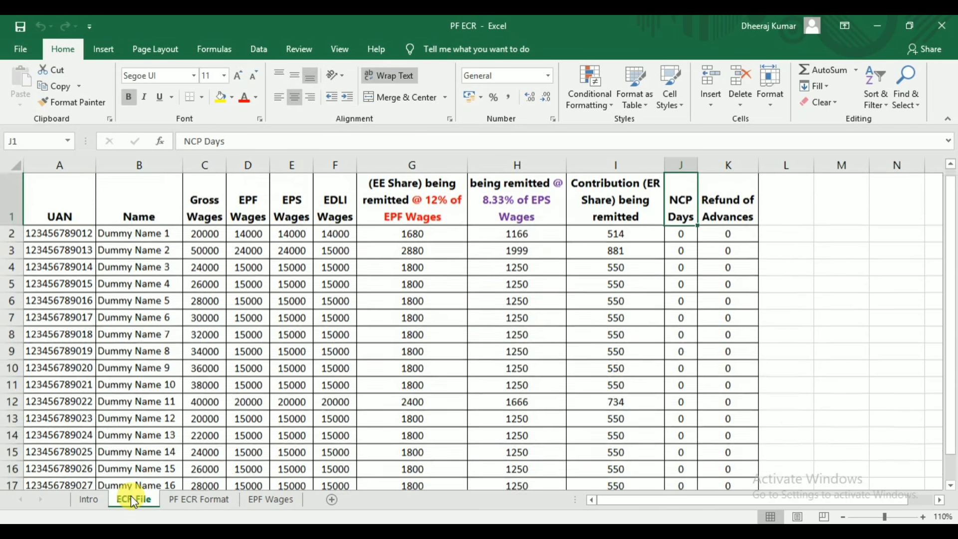
pyautogui.press('Right')
pyautogui.hotkey('ctrl', 'shift', 'Down')
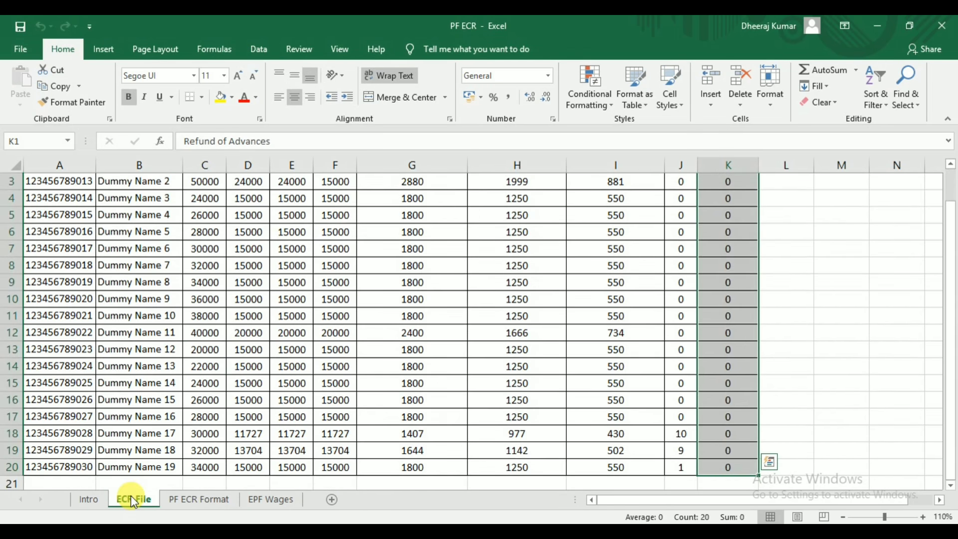
# - Select the header row A1:K1 and the whole table, then move to the Intro sheet
pyautogui.hotkey('ctrl', 'Up')
pyautogui.hotkey('ctrl', 'Left')
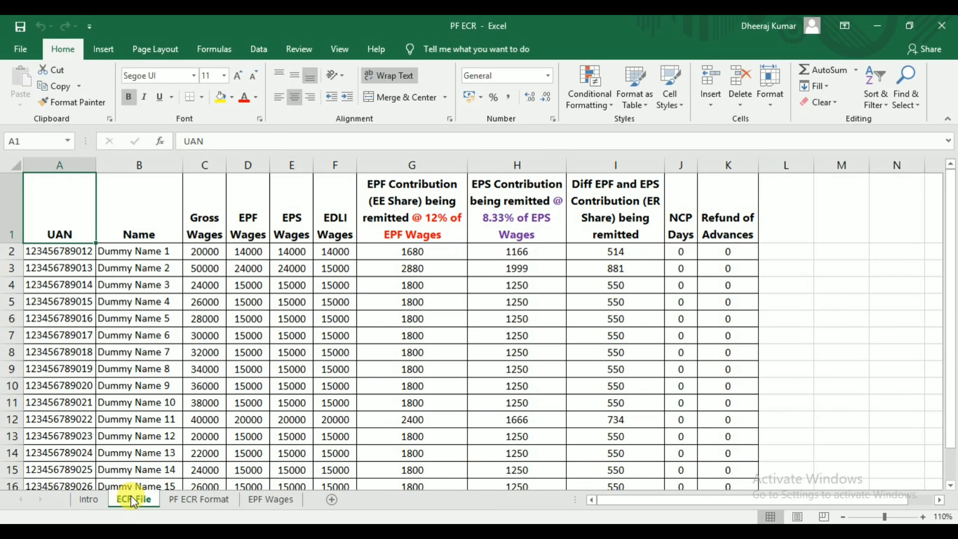
pyautogui.hotkey('ctrl', 'shift', 'Right')
pyautogui.hotkey('ctrl', 'shift', 'Down')
pyautogui.hotkey('ctrl', 'Up')
pyautogui.hotkey('ctrl', 'shift', 'Right')
pyautogui.hotkey('ctrl', 'shift', 'Down')
pyautogui.hotkey('ctrl', 'Up')
pyautogui.hotkey('ctrl', 'shift', 'Right')
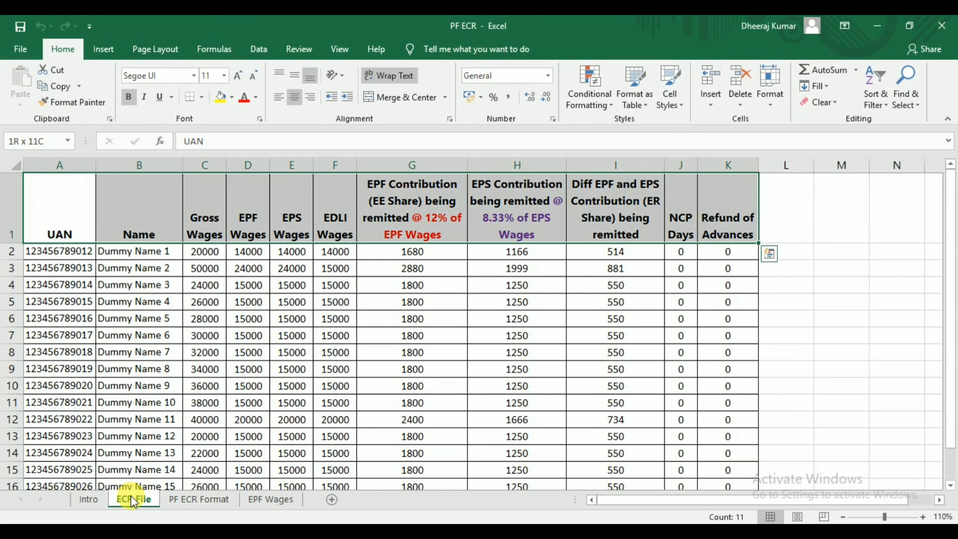
pyautogui.hotkey('ctrl', 'shift', 'Down')
pyautogui.hotkey('ctrl', 'shift', 'Up')
pyautogui.hotkey('ctrl', 'shift', 'Left')
pyautogui.hotkey('ctrl', 'shift', 'Right')
pyautogui.hotkey('ctrl', 'shift', 'Down')
pyautogui.hotkey('ctrl', 'shift', 'Up')
pyautogui.hotkey('ctrl', 'shift', 'Down')
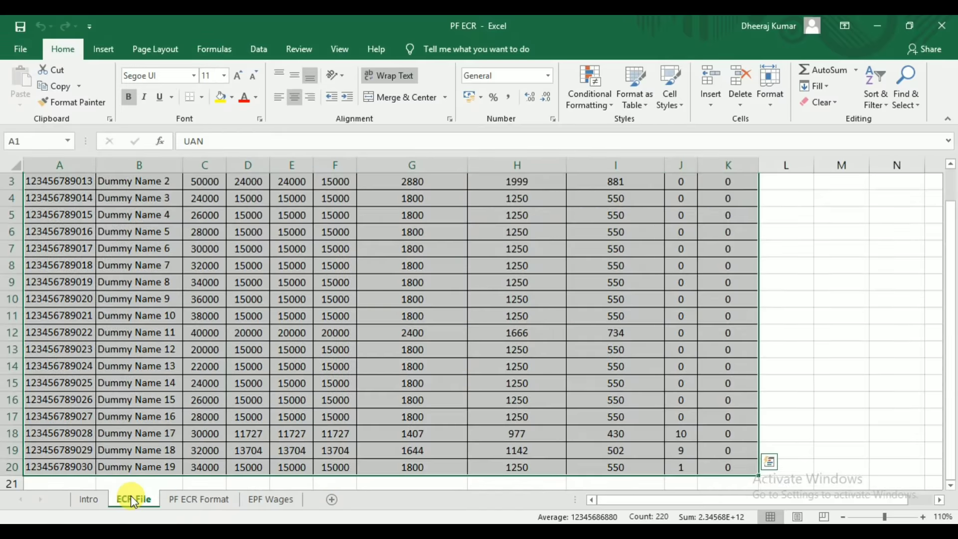
pyautogui.hotkey('ctrl', 'shift', 'Up')
pyautogui.hotkey('ctrl', 'shift', 'Left')
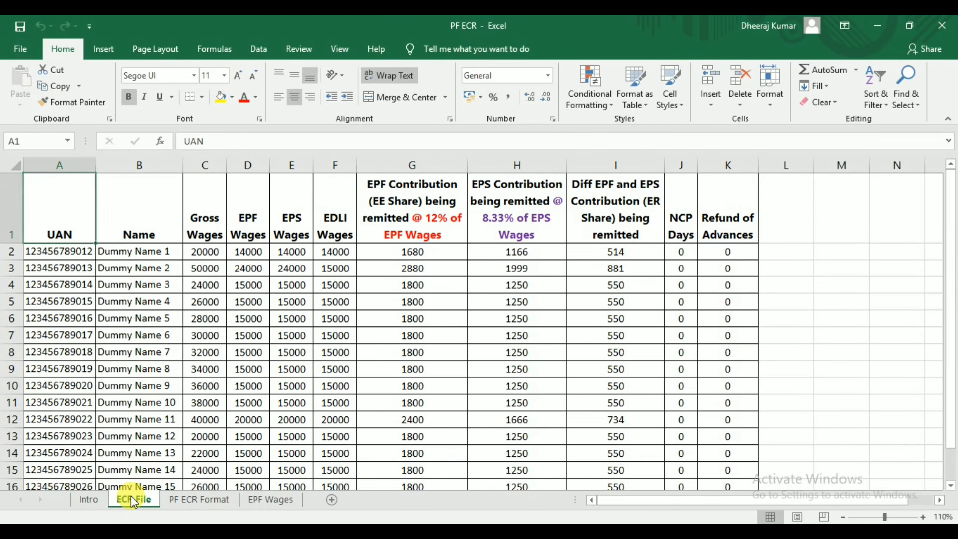
pyautogui.hotkey('ctrl', 'pageup')
# - Highlight the Step 2 row on the Intro sheet, then return to the ECR File sheet
pyautogui.press('Down')
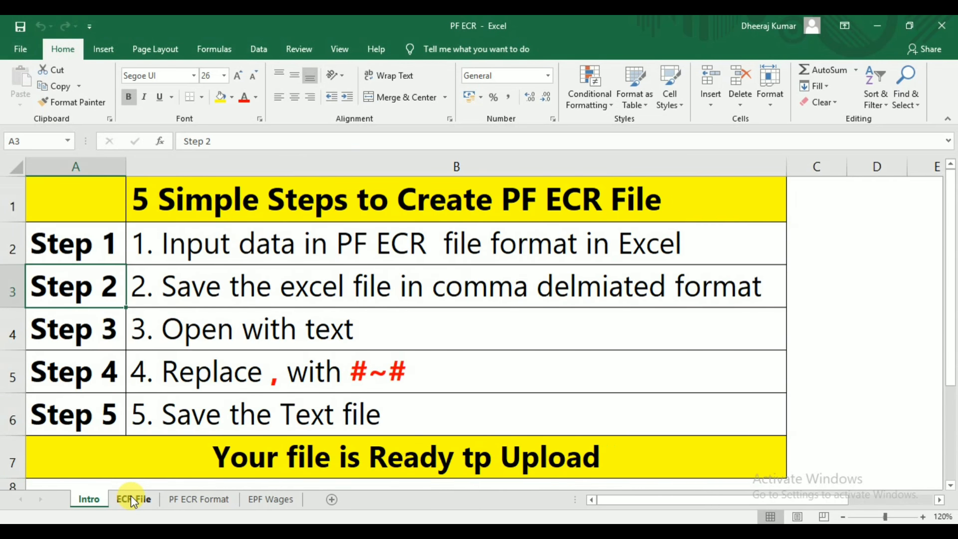
pyautogui.hotkey('shift', 'space')
pyautogui.press('Right')
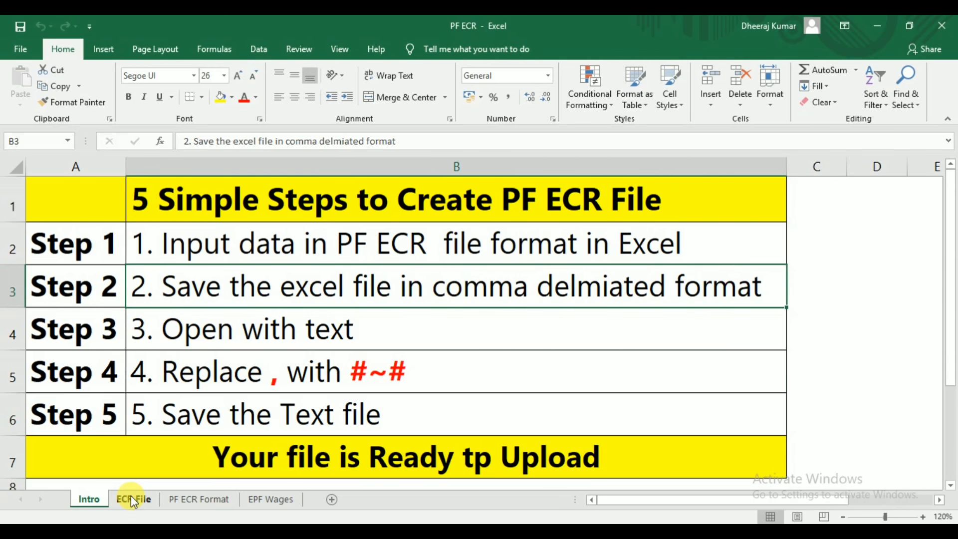
pyautogui.click(131, 500)
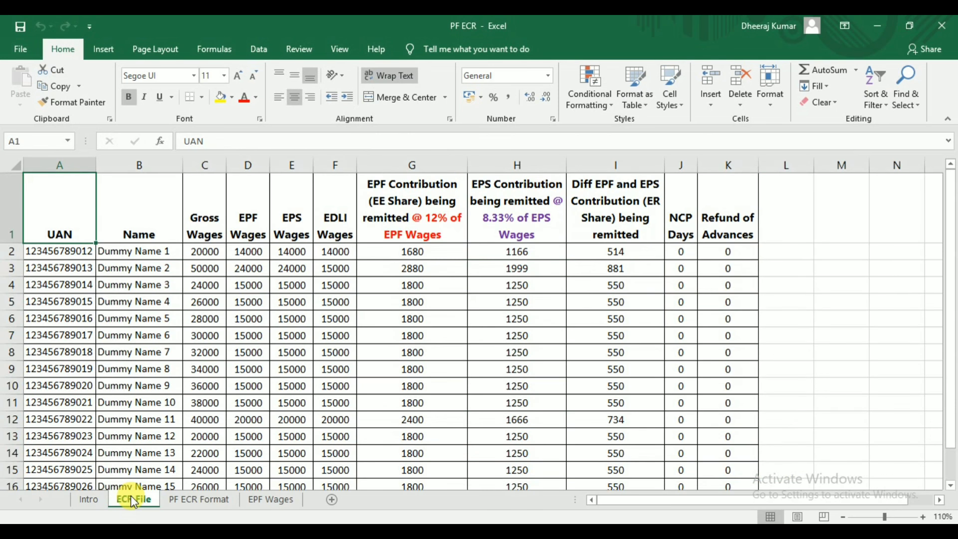
# - Save the active ECR File sheet to the Desktop as PF ECR in CSV (Comma delimited) format
pyautogui.click(27, 49)
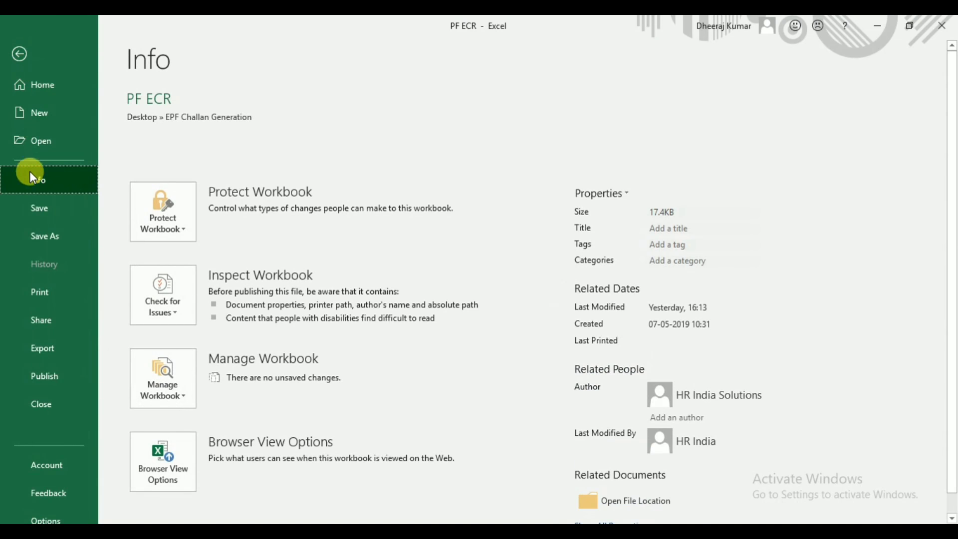
pyautogui.click(64, 229)
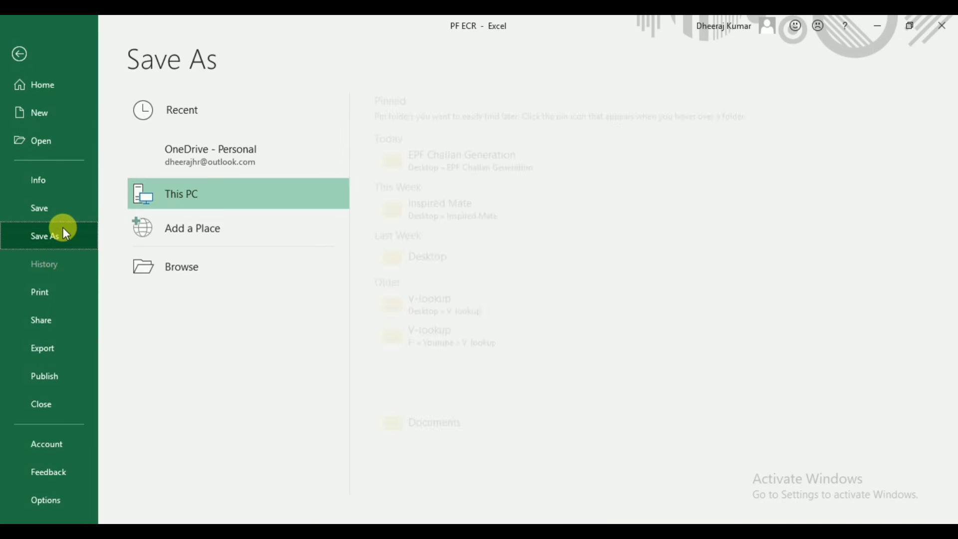
pyautogui.click(241, 253)
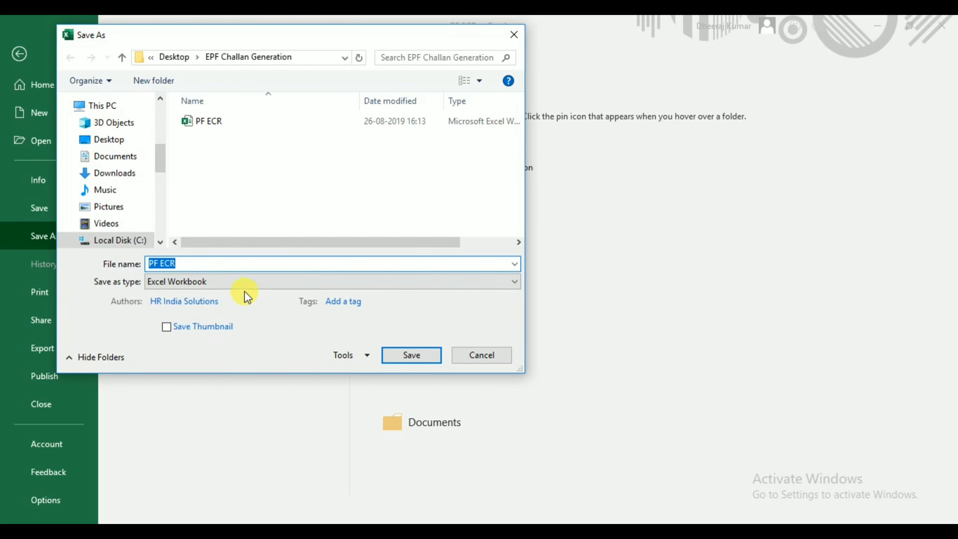
pyautogui.click(249, 283)
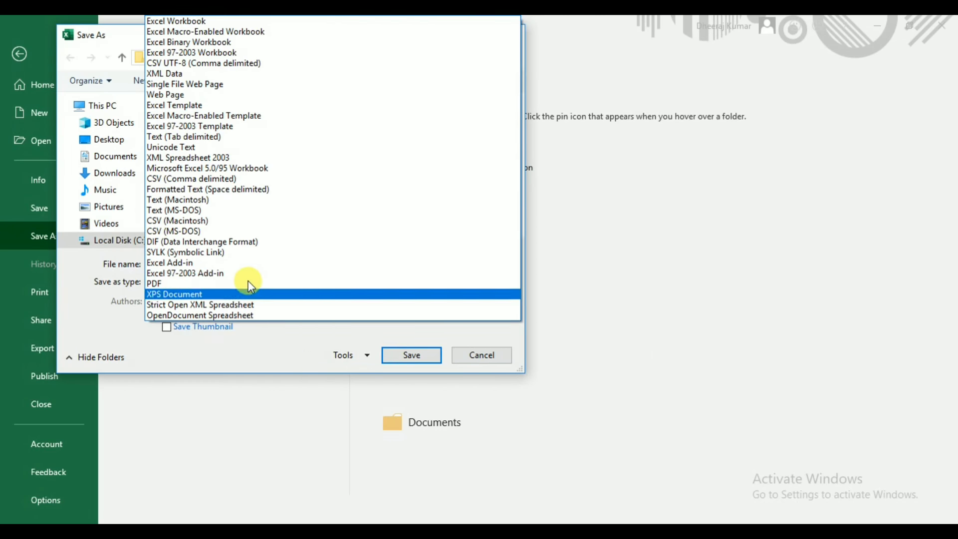
pyautogui.press('Up')
pyautogui.press('Up')
pyautogui.press('Up')
pyautogui.press('Up')
pyautogui.press('Up')
pyautogui.press('Up')
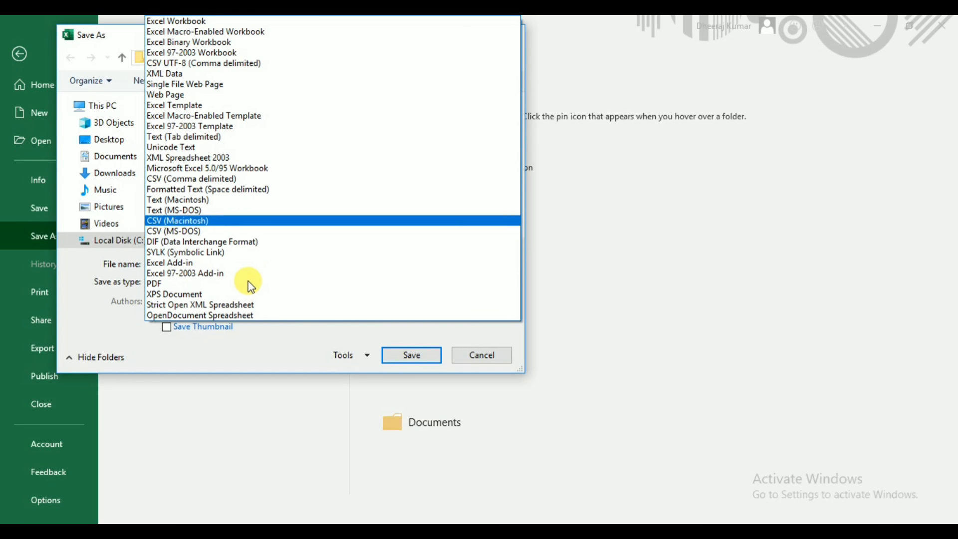
pyautogui.press('Up')
pyautogui.press('Up')
pyautogui.press('Up')
pyautogui.press('Up')
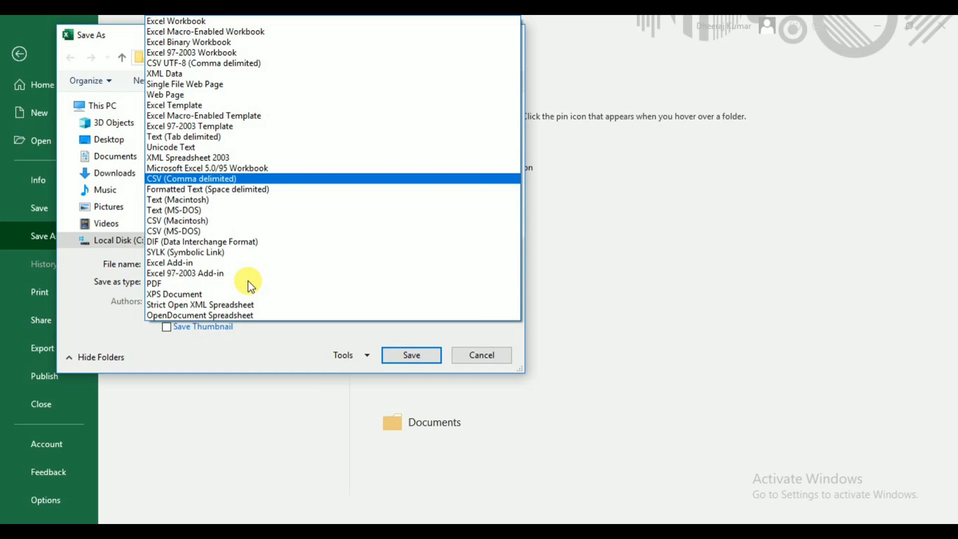
pyautogui.click(266, 180)
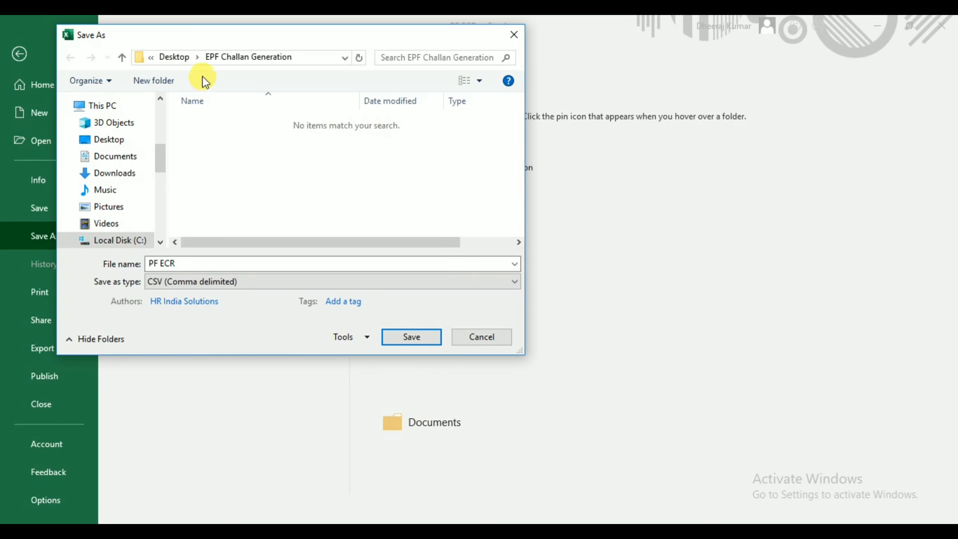
pyautogui.click(120, 145)
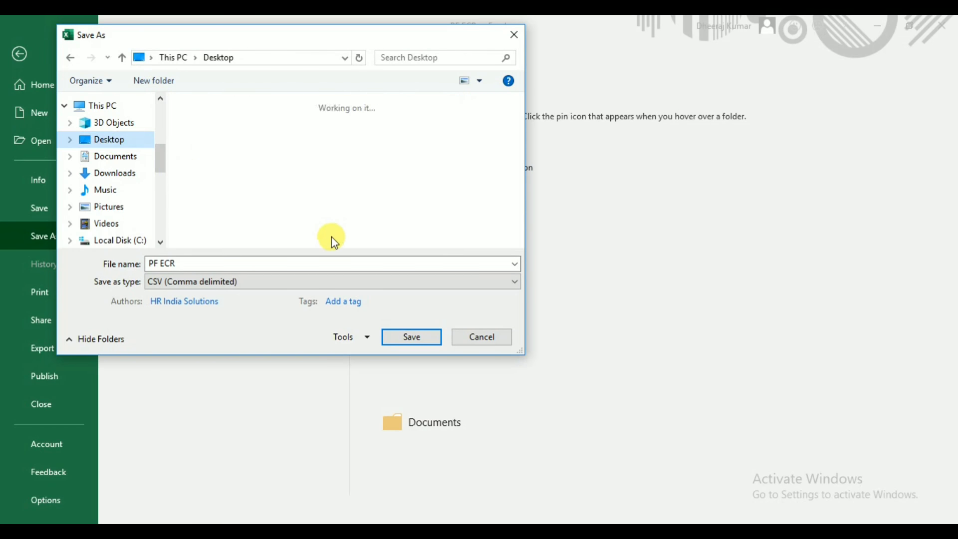
pyautogui.click(422, 338)
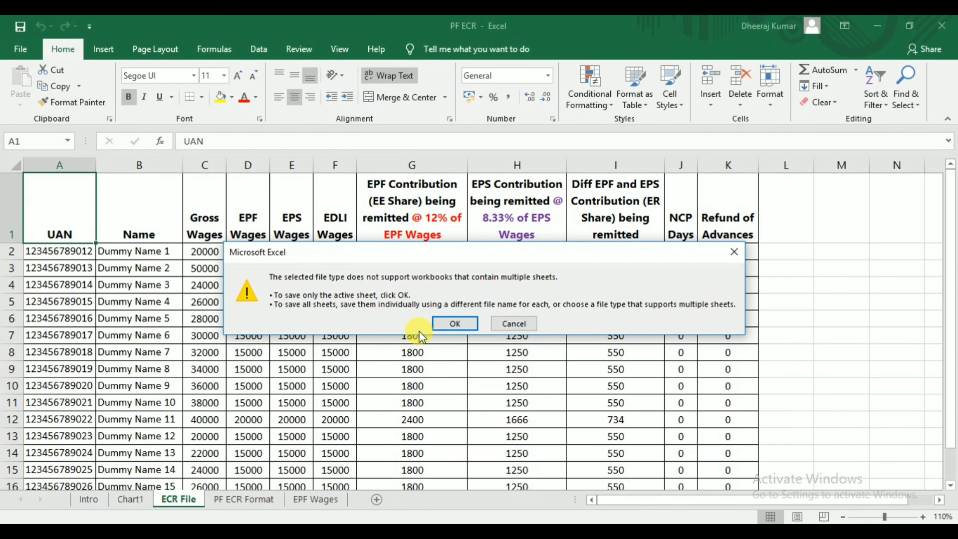
pyautogui.press('Return')
# - Keep the CSV format and check the saved PF ECR file
pyautogui.click(420, 322)
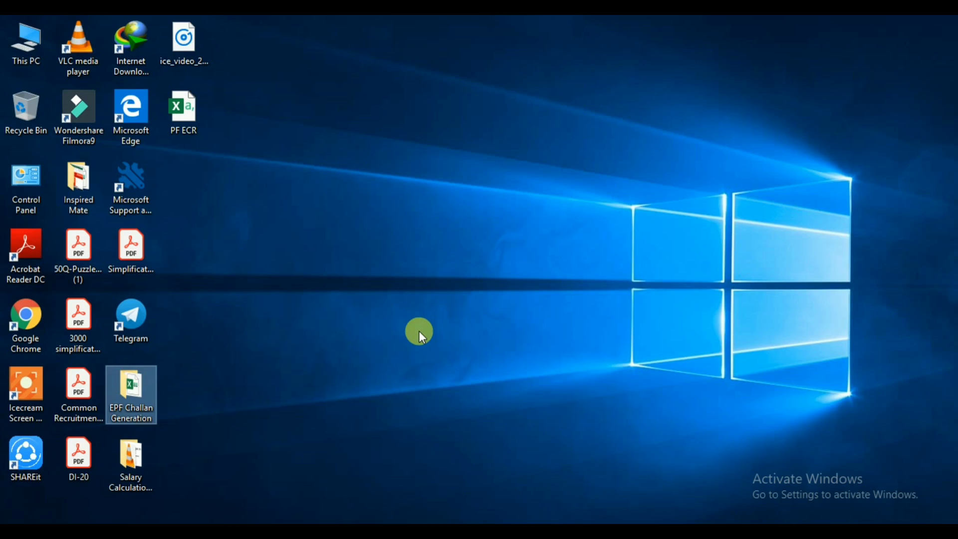
pyautogui.click(415, 227)
pyautogui.click(187, 112)
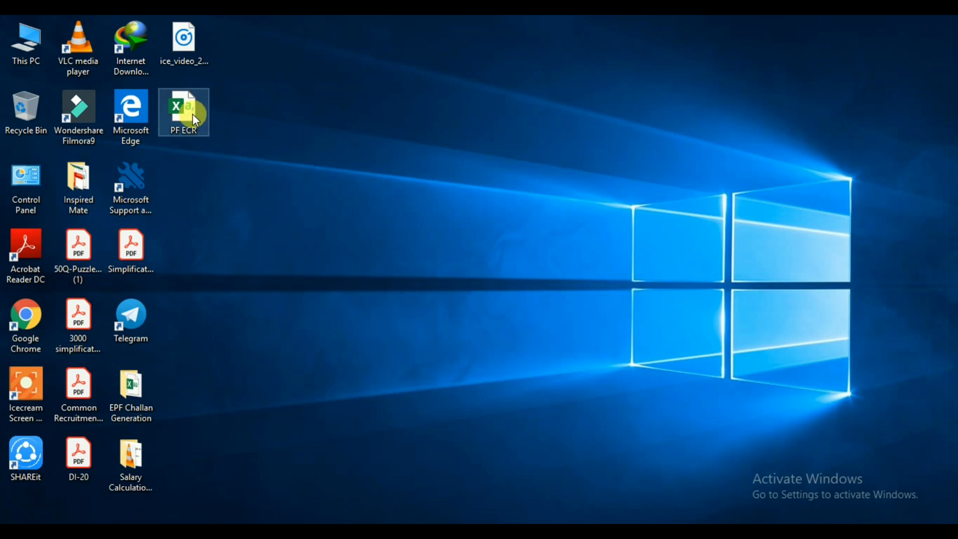
pyautogui.moveTo(183, 113)
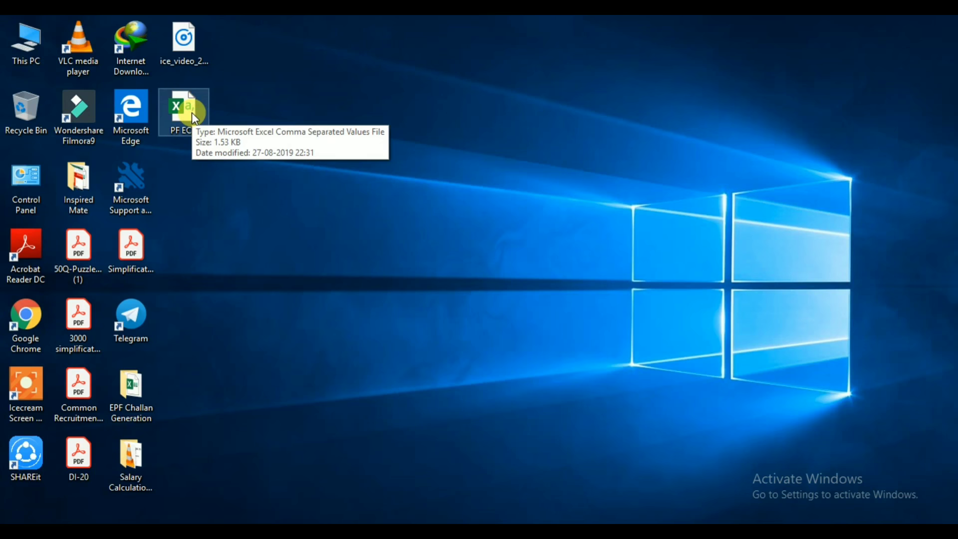
pyautogui.click(358, 260)
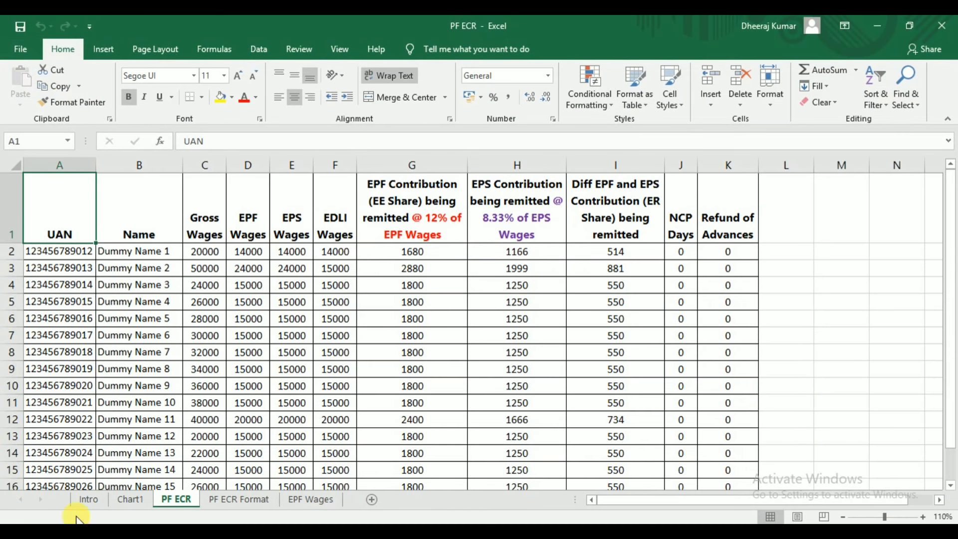
# - Highlight Step 3 on the Intro sheet, then show the desktop and select PF ECR
pyautogui.click(91, 500)
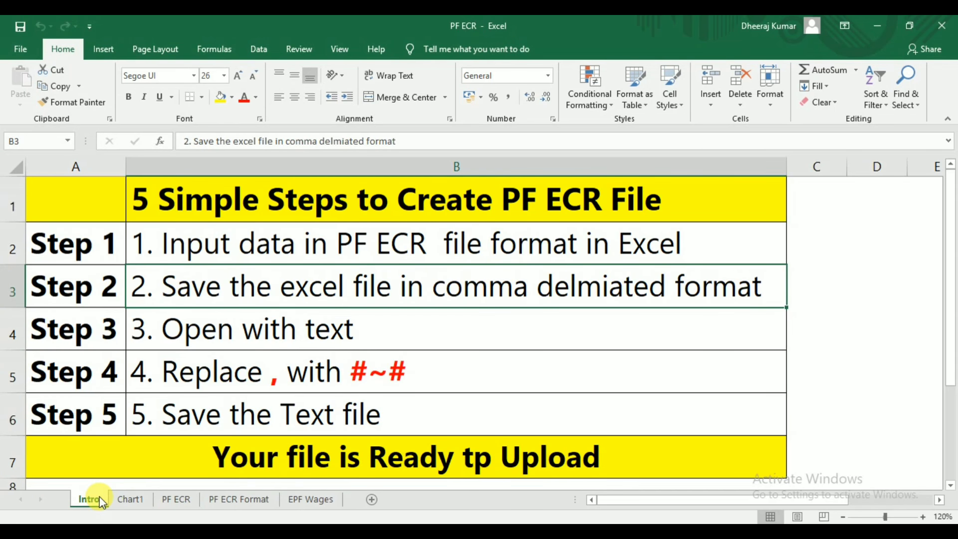
pyautogui.press('Down')
pyautogui.press('Left')
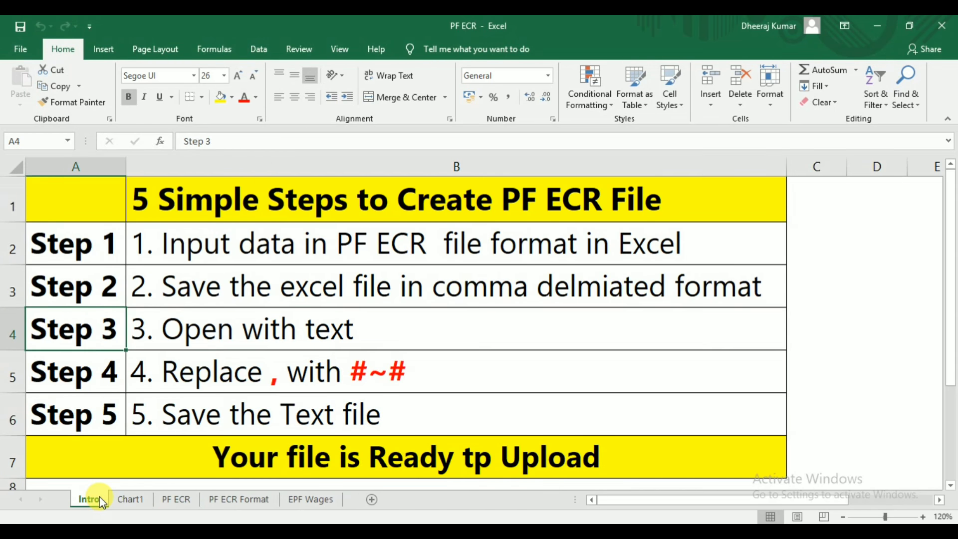
pyautogui.hotkey('shift', 'space')
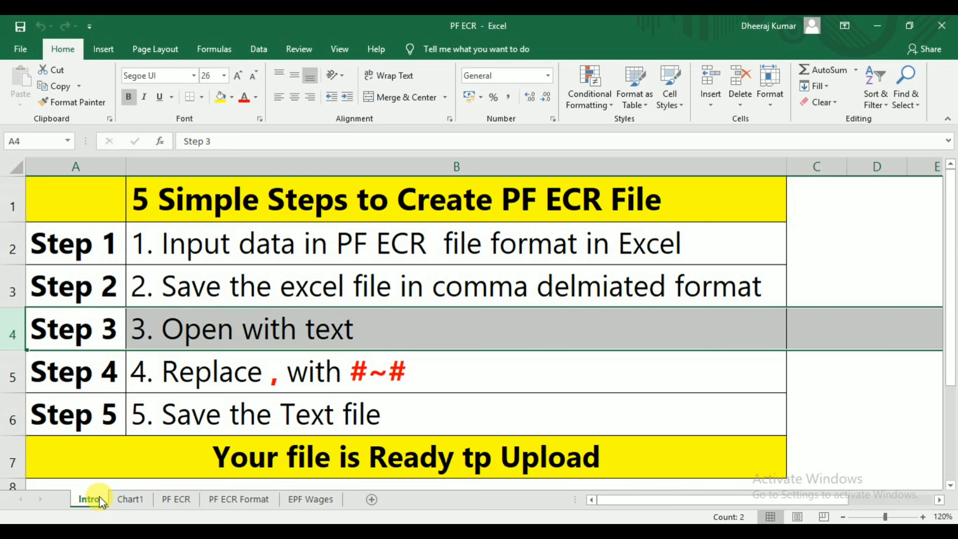
pyautogui.press('super+d')
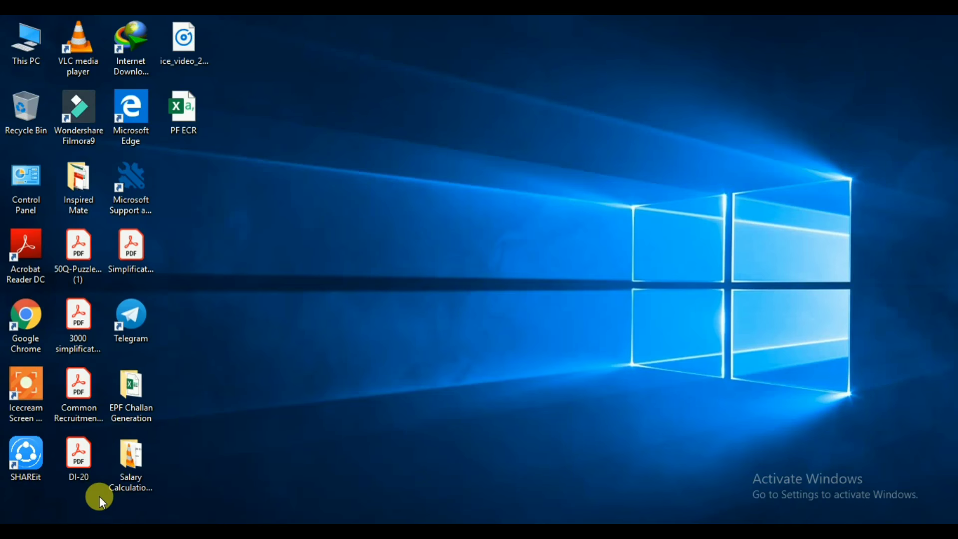
pyautogui.click(177, 120)
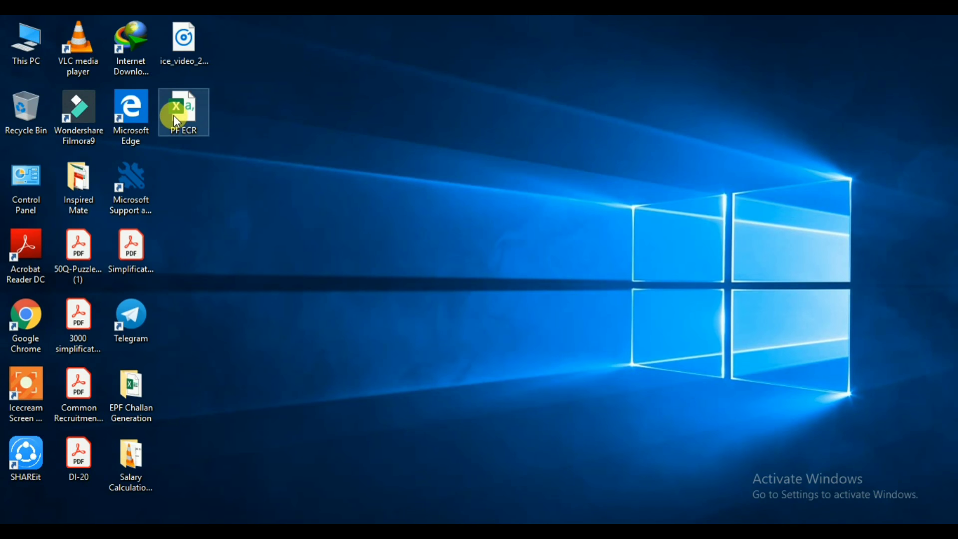
# - Open PF ECR with Notepad and highlight the Step 4 row of the list
pyautogui.rightClick(172, 114)
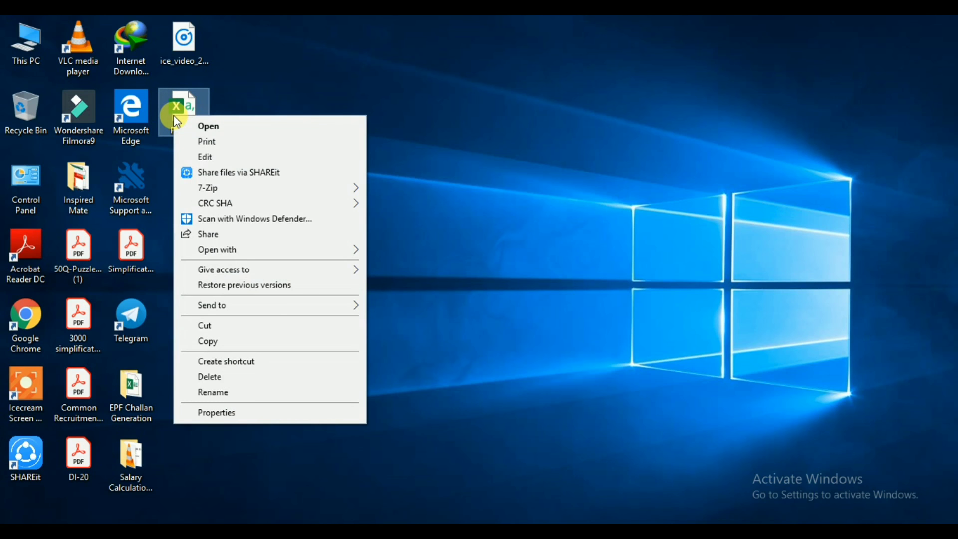
pyautogui.moveTo(217, 250)
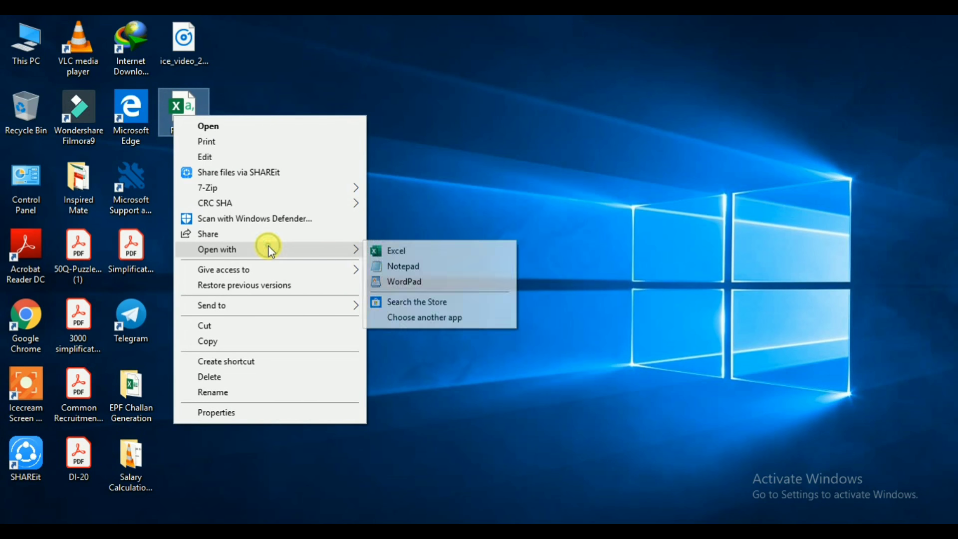
pyautogui.click(408, 267)
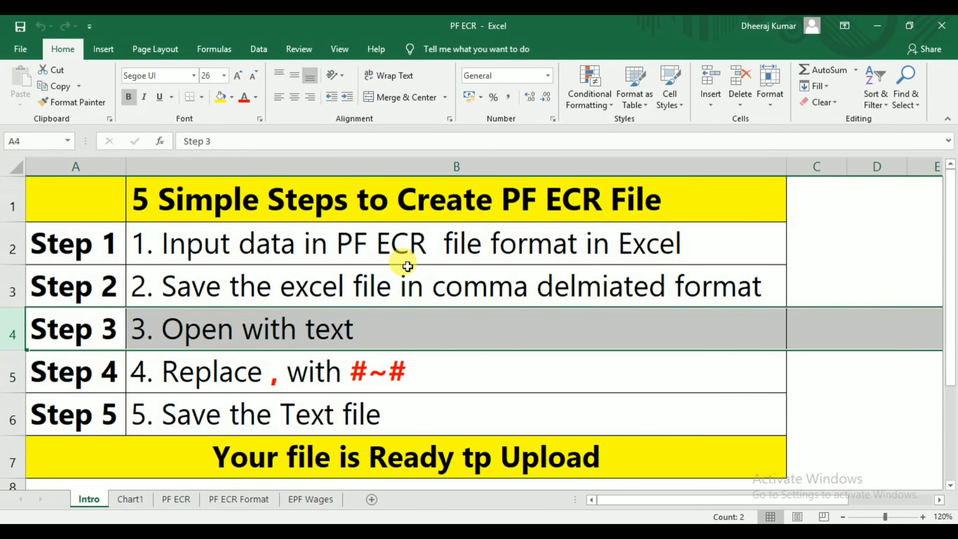
pyautogui.press('Down')
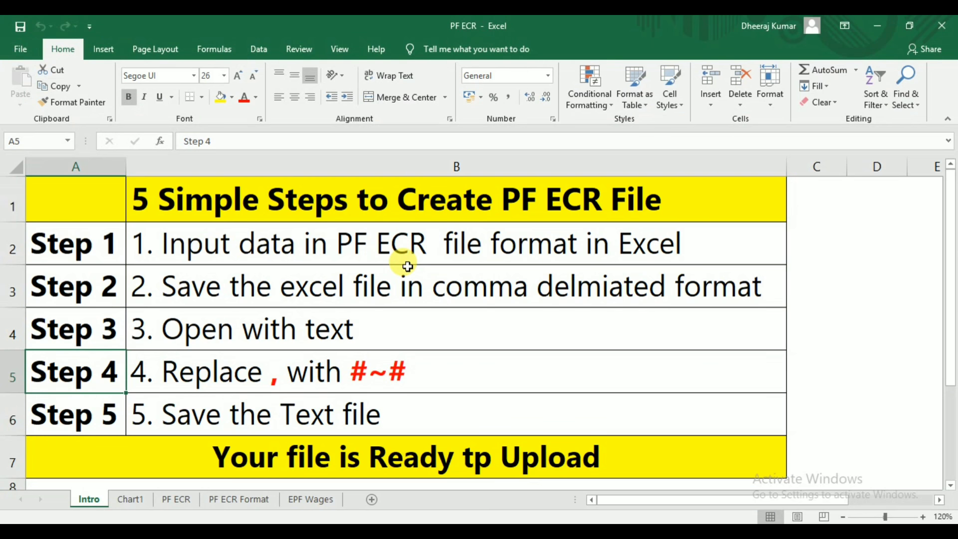
pyautogui.hotkey('shift', 'space')
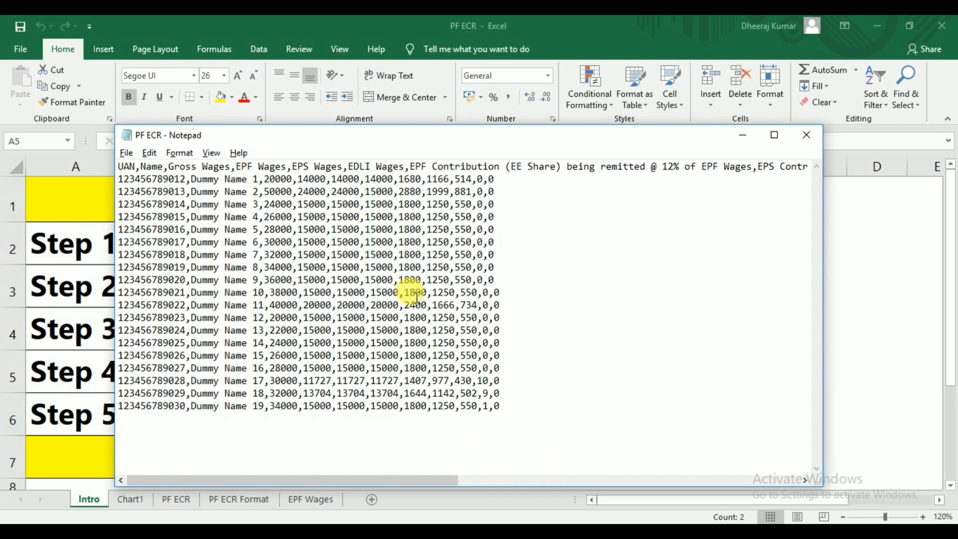
# - Replace all ',' characters with '#~#' throughout the PF ECR text
pyautogui.hotkey('ctrl', 'a')
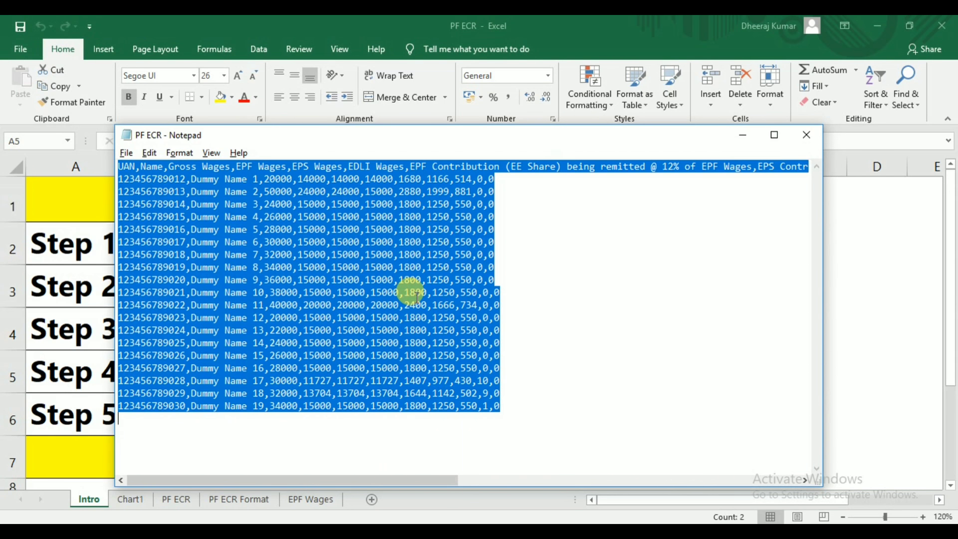
pyautogui.hotkey('ctrl', 'h')
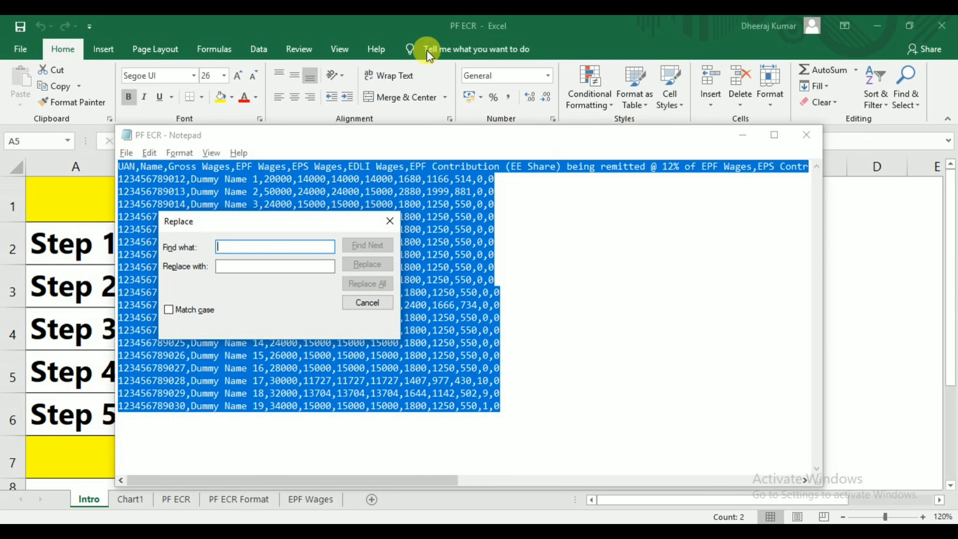
pyautogui.write(',')
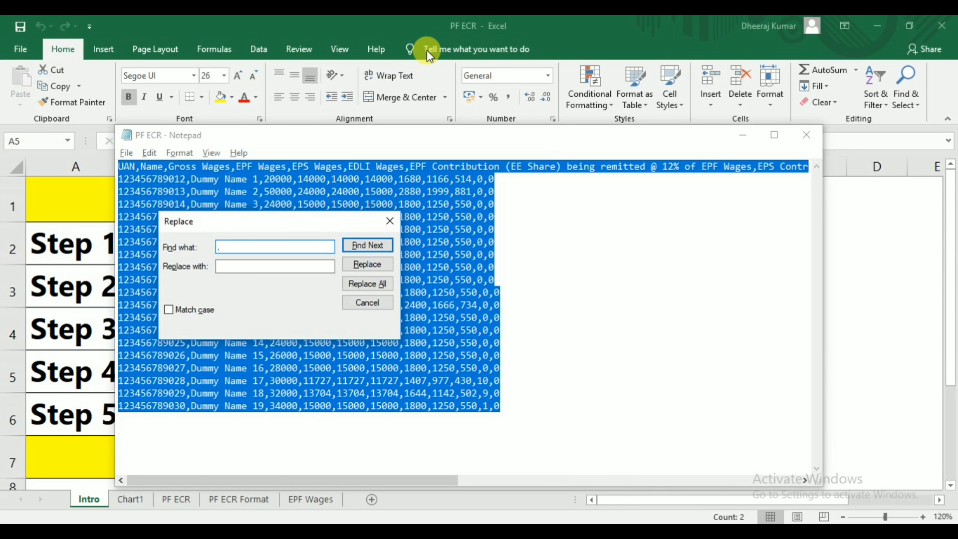
pyautogui.press('Tab')
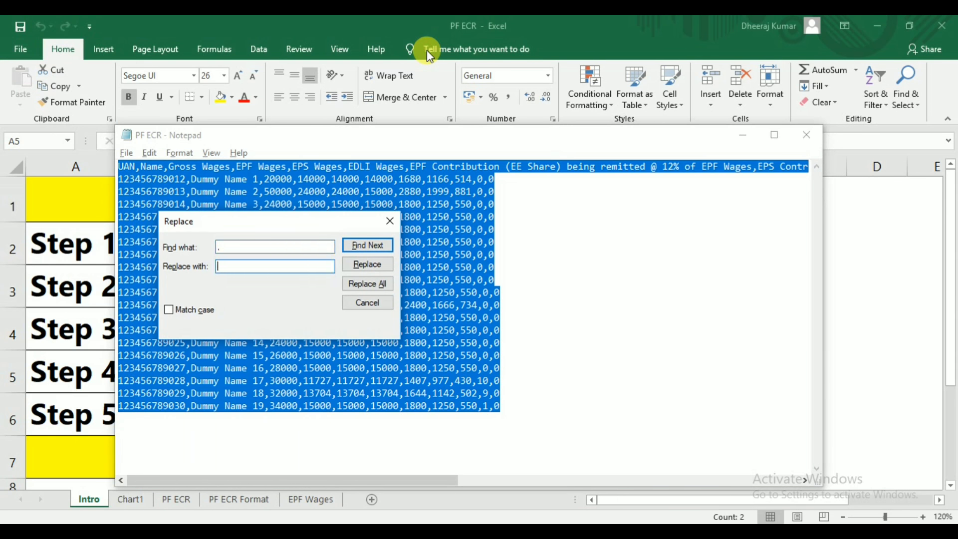
pyautogui.write('#~')
pyautogui.write('#')
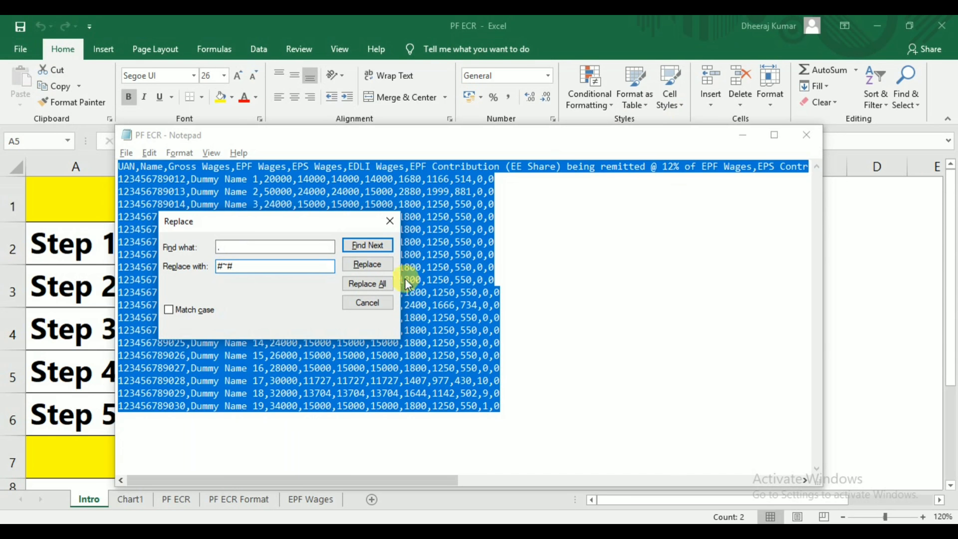
pyautogui.click(389, 287)
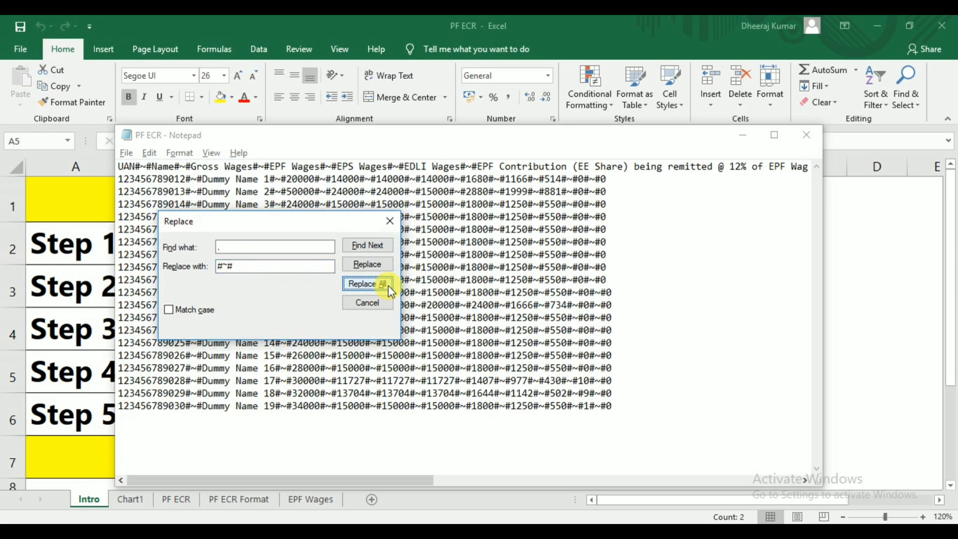
pyautogui.click(391, 221)
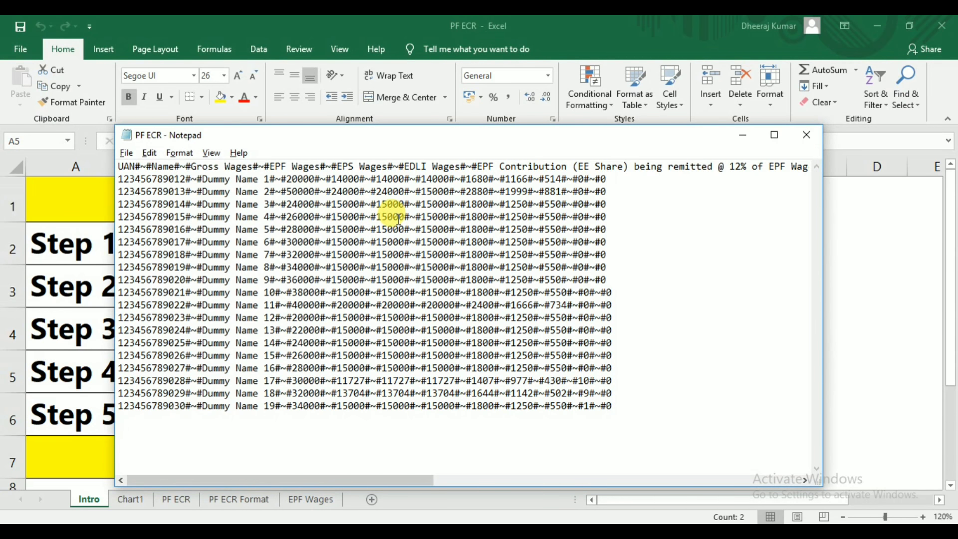
# - Delete the UAN header line, remove the trailing empty line, and maximize Notepad
pyautogui.press('Down')
pyautogui.press('Right')
pyautogui.press('Right')
pyautogui.press('Right')
pyautogui.press('Right')
pyautogui.press('Right')
pyautogui.press('Right')
pyautogui.press('Right')
pyautogui.press('Right')
pyautogui.press('Right')
pyautogui.press('Right')
pyautogui.press('Right')
pyautogui.hotkey('shift', 'Right')
pyautogui.hotkey('shift', 'Right')
pyautogui.hotkey('shift', 'Right')
pyautogui.press('Up')
pyautogui.hotkey('shift', 'Down')
pyautogui.press('Delete')
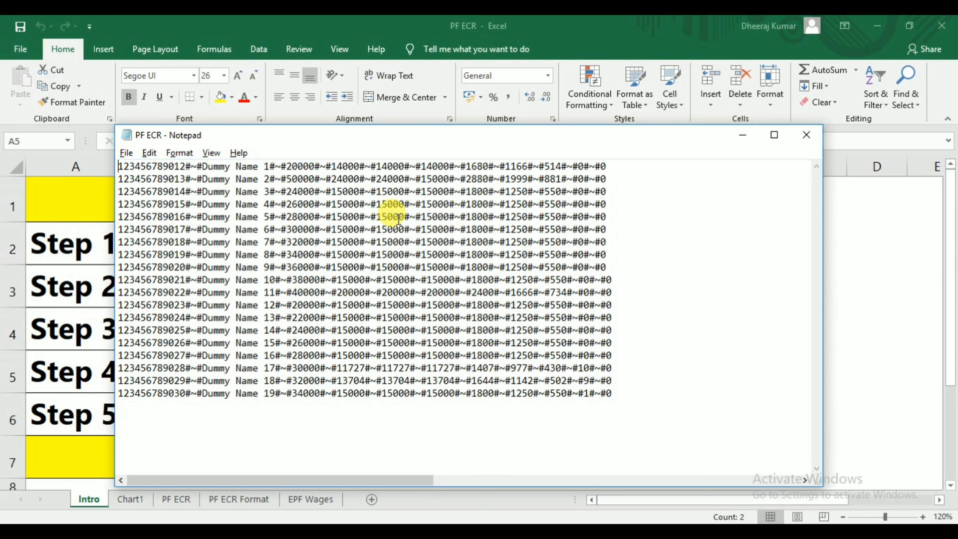
pyautogui.press('Down')
pyautogui.press('Down')
pyautogui.press('Down')
pyautogui.press('Down')
pyautogui.press('Down')
pyautogui.press('Down')
pyautogui.press('Down')
pyautogui.press('Down')
pyautogui.press('Down')
pyautogui.press('Up')
pyautogui.press('Up')
pyautogui.press('Down')
pyautogui.press('Down')
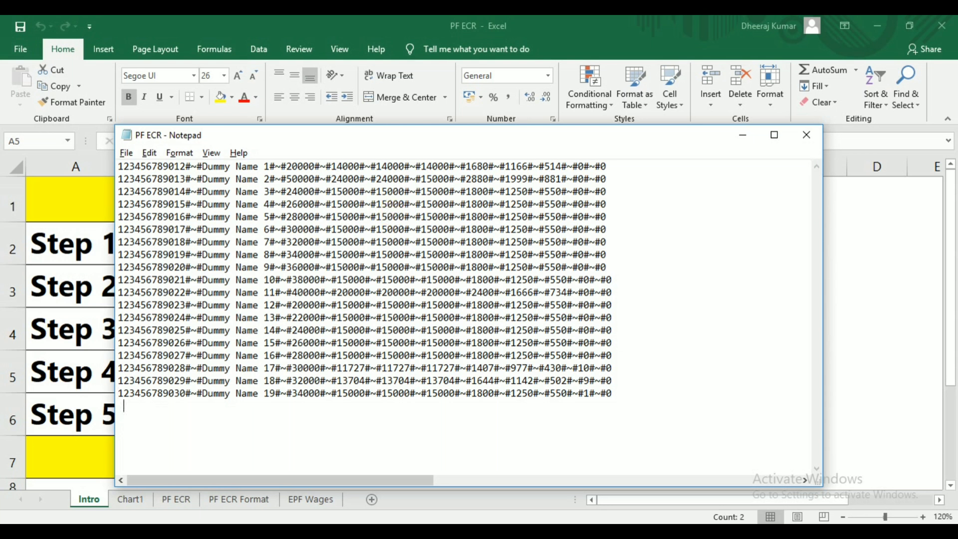
pyautogui.press('BackSpace')
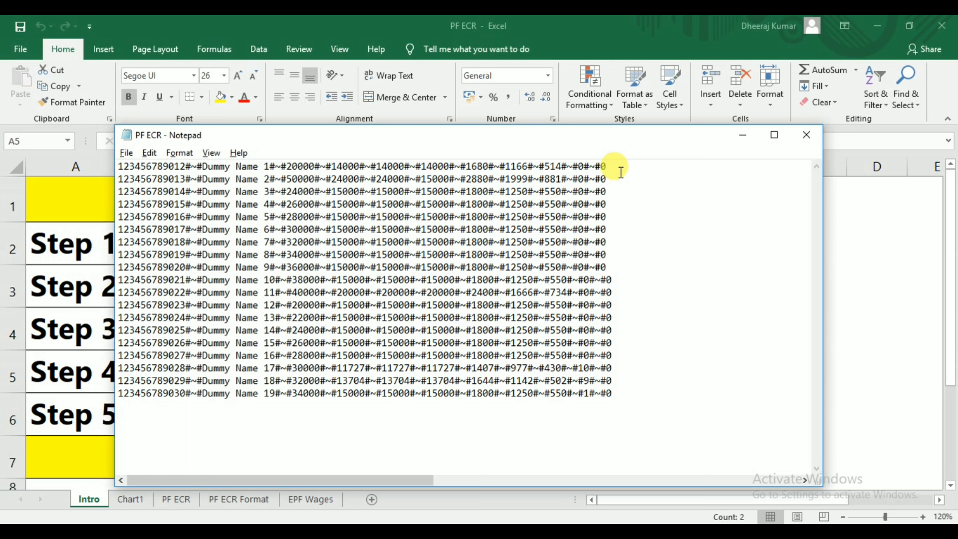
pyautogui.press('super+Up')
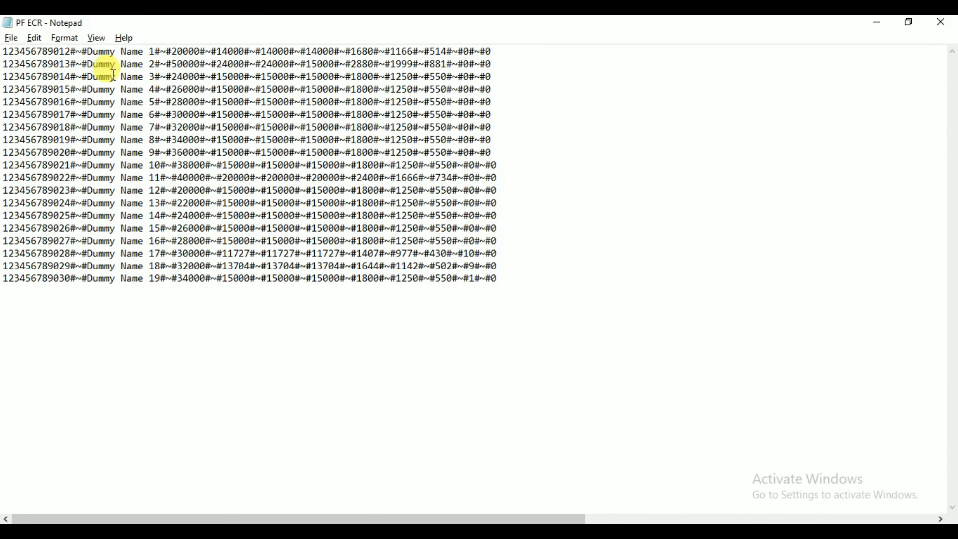
# - Save the converted data as 'PF ECR text' and close Notepad
pyautogui.click(11, 39)
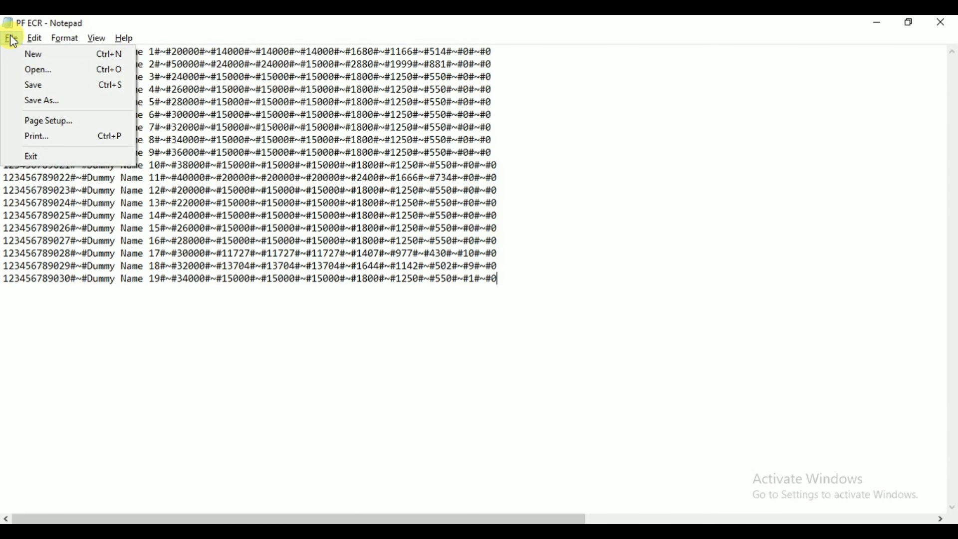
pyautogui.click(59, 102)
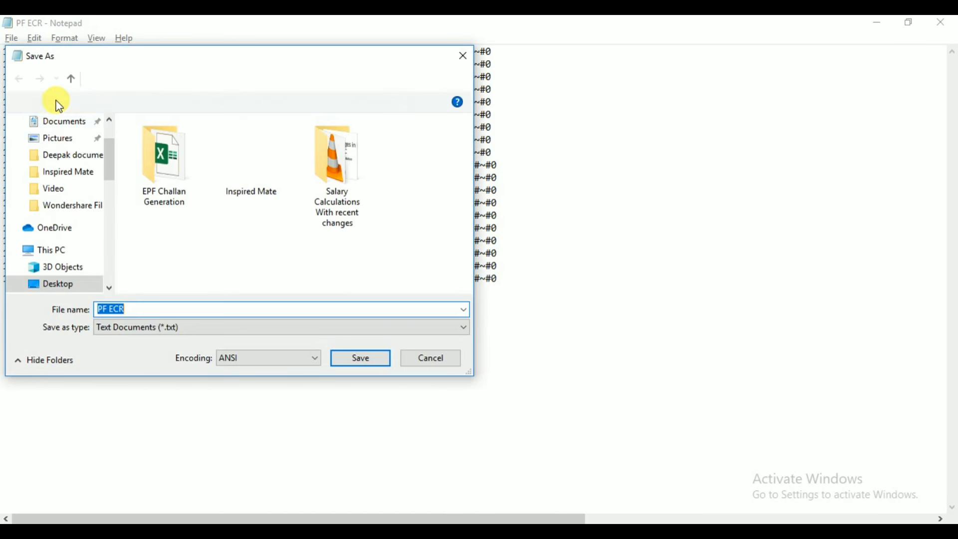
pyautogui.click(192, 308)
pyautogui.write('te')
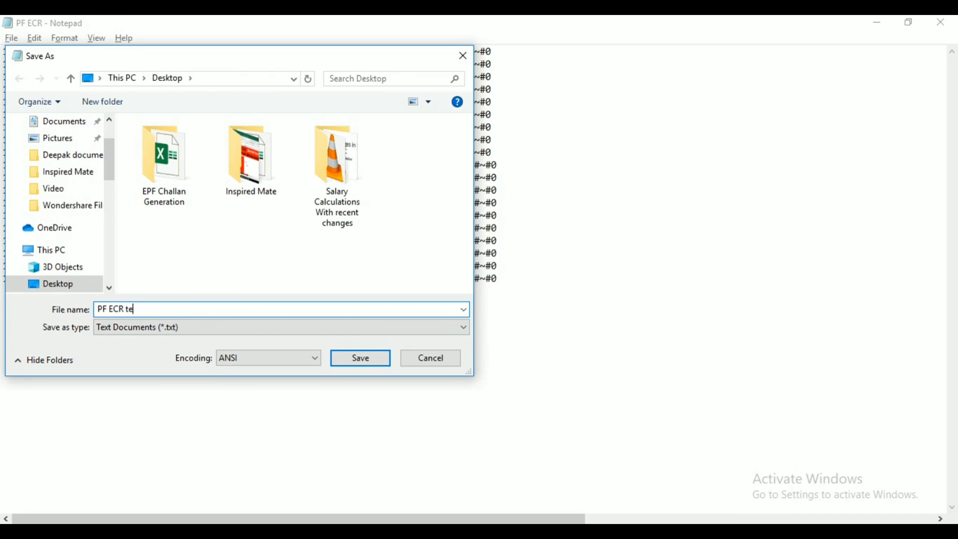
pyautogui.write('xt')
pyautogui.press('Return')
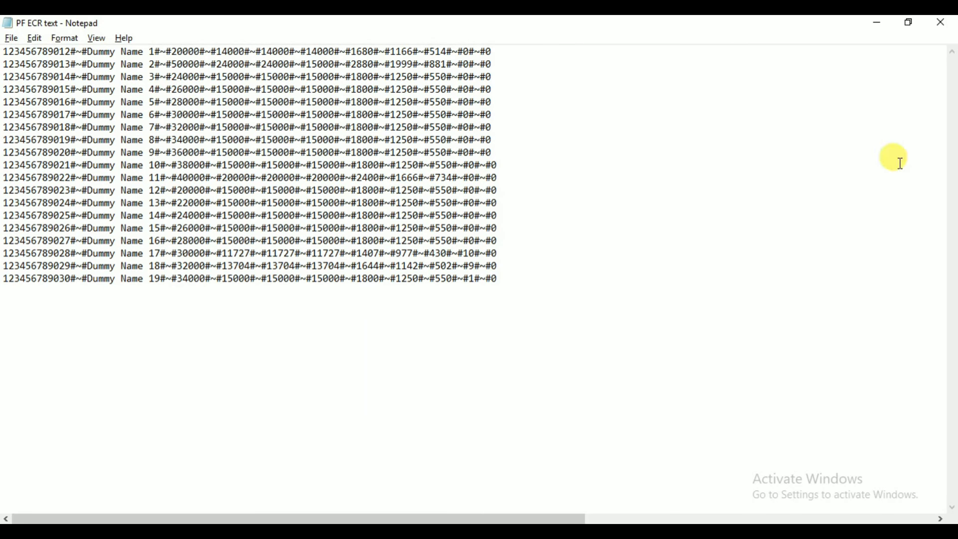
pyautogui.hotkey('alt', 'F4')
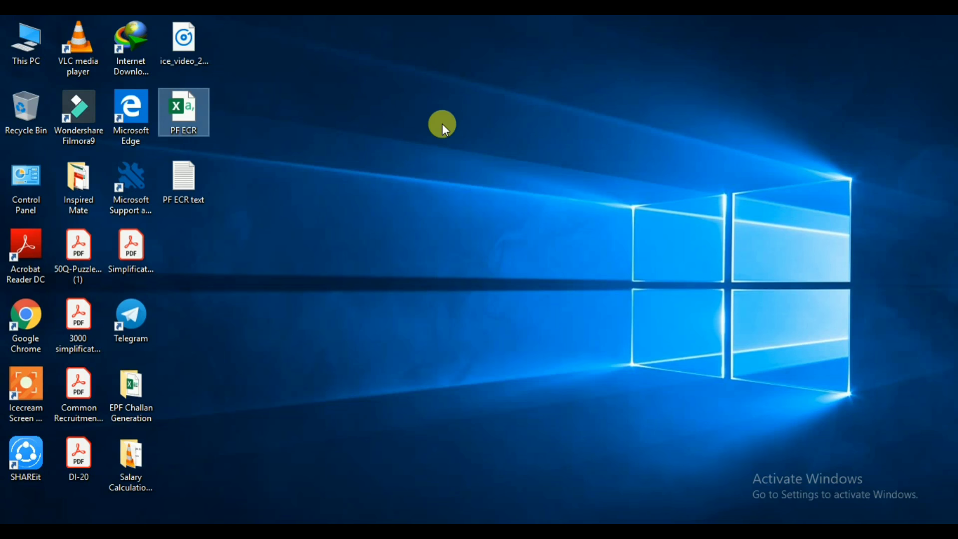
# - Deselect PF ECR and select the new PF ECR text file icon on the desktop
pyautogui.click(435, 135)
pyautogui.click(183, 172)
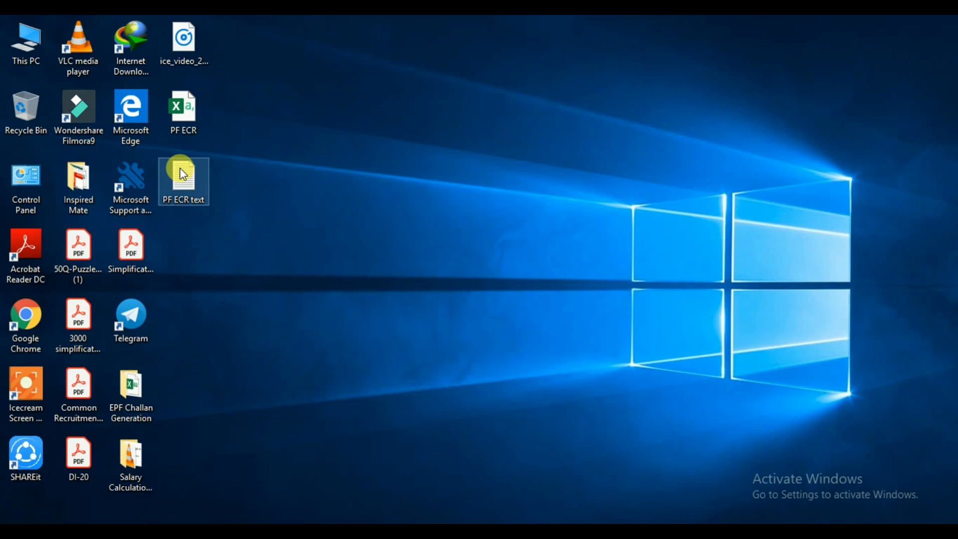
pyautogui.click(182, 174)
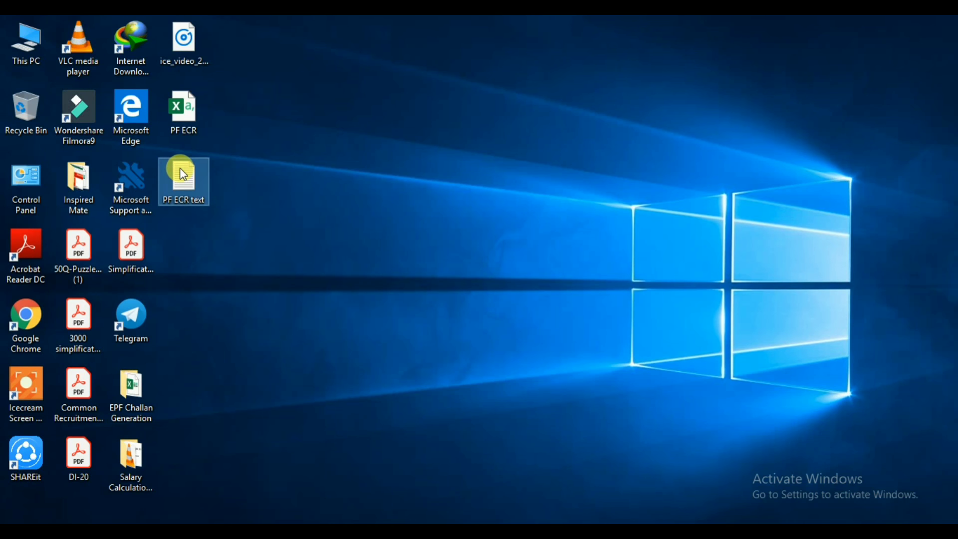